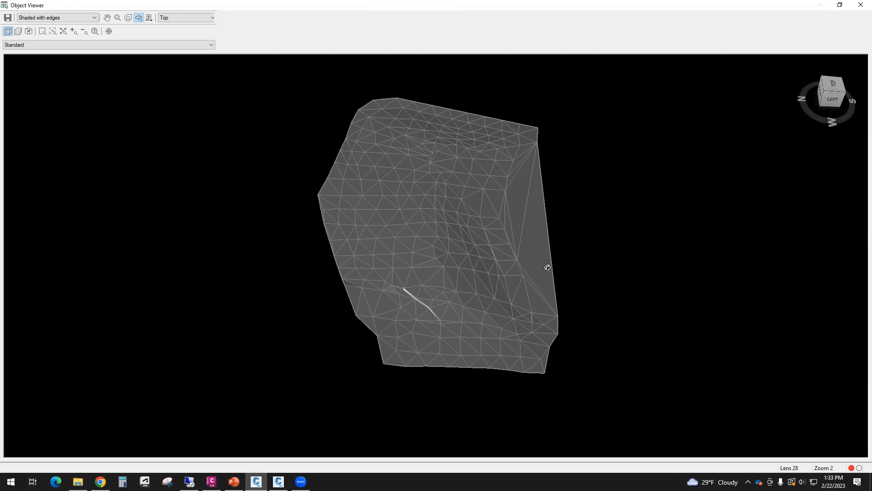
# Inspect the surface in 3D from several angles, switch its visual style to Shades of Gray, and close the viewer.
pyautogui.moveTo(502, 320); pyautogui.dragTo(541, 268)
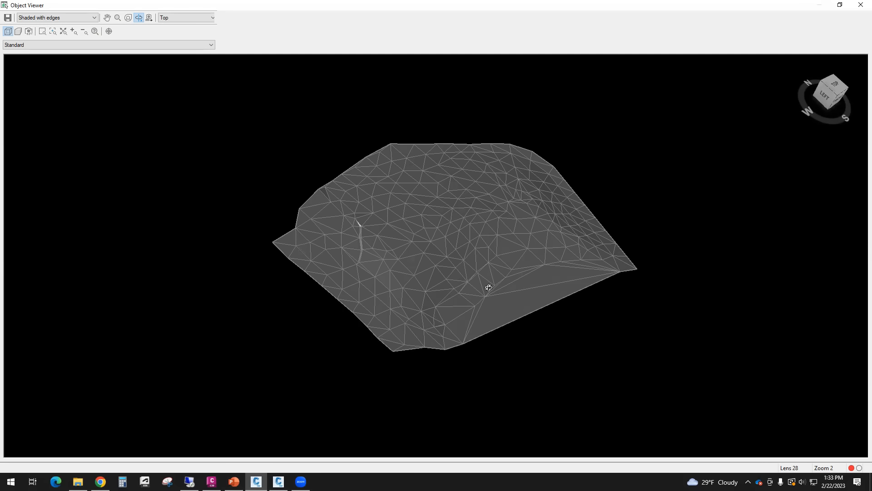
pyautogui.moveTo(537, 296); pyautogui.dragTo(468, 264)
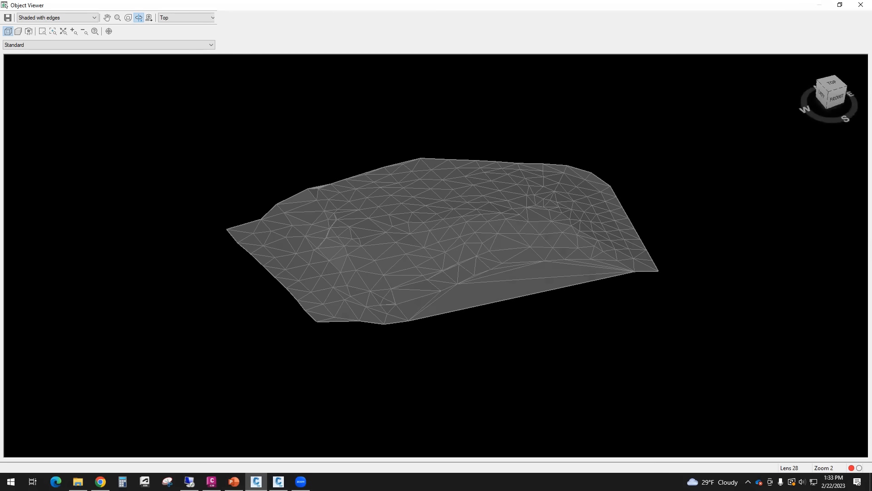
pyautogui.click(91, 17)
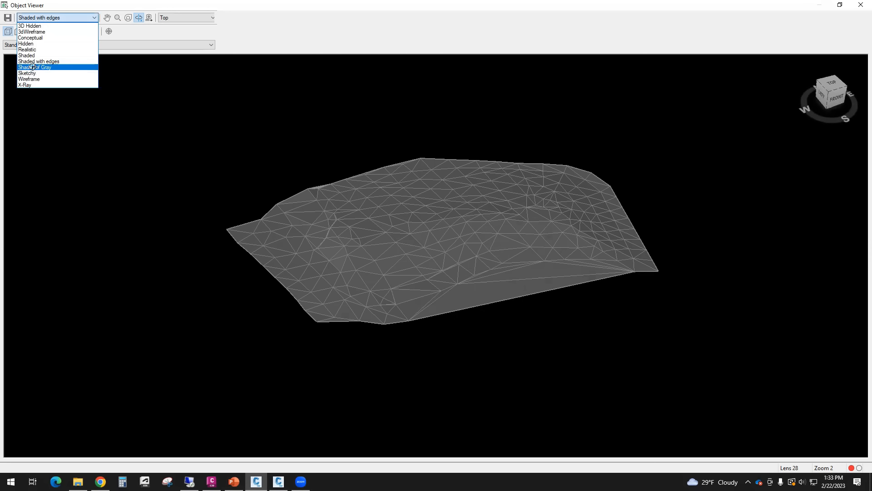
pyautogui.click(33, 67)
pyautogui.moveTo(538, 317); pyautogui.dragTo(613, 376)
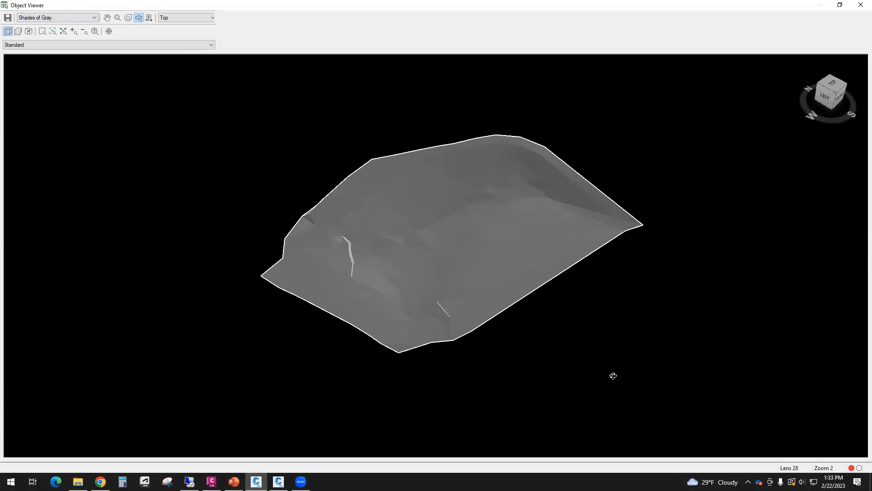
pyautogui.press('Escape')
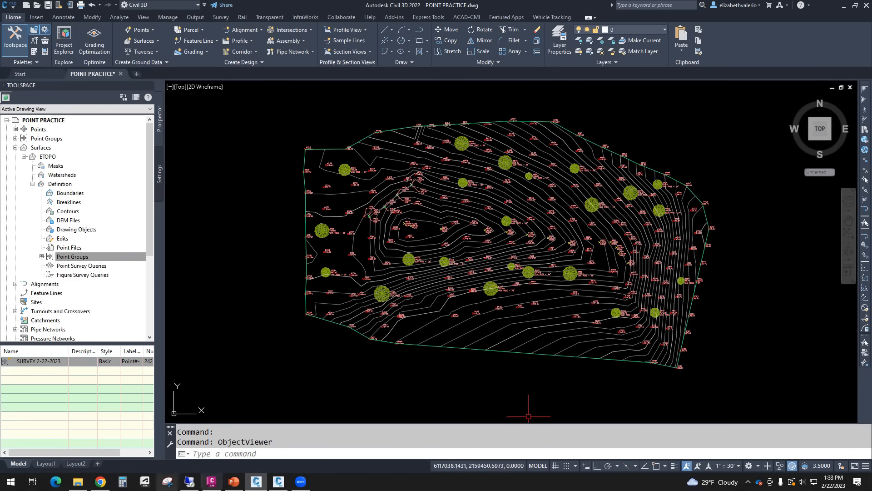
# Switch to PowerPoint, review the Quick Surface Edits slide with its Swap Edge and Delete Line entries, and return to Civil 3D.
pyautogui.click(233, 481)
pyautogui.scroll(-3, 204, 363)
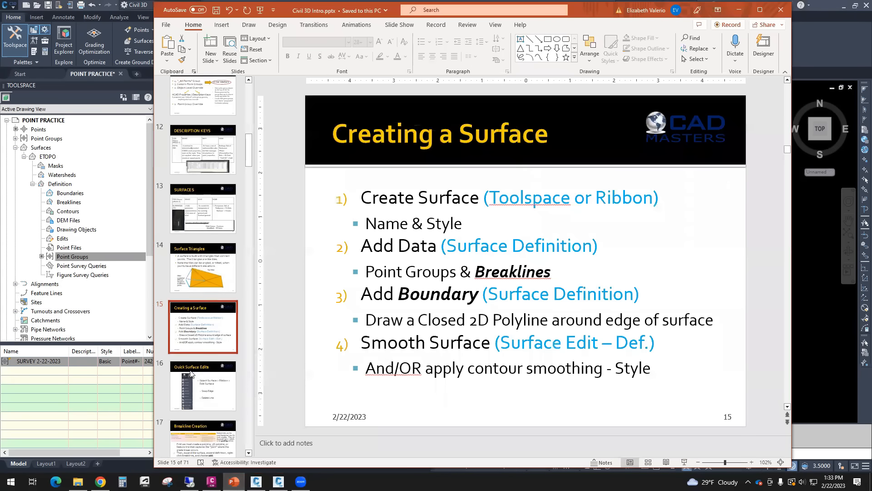
pyautogui.click(190, 305)
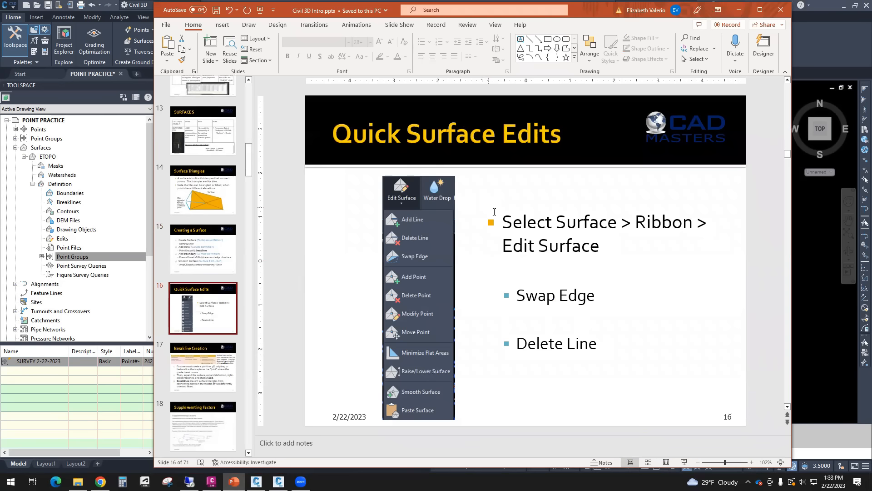
pyautogui.click(512, 223)
pyautogui.moveTo(549, 222); pyautogui.dragTo(689, 253)
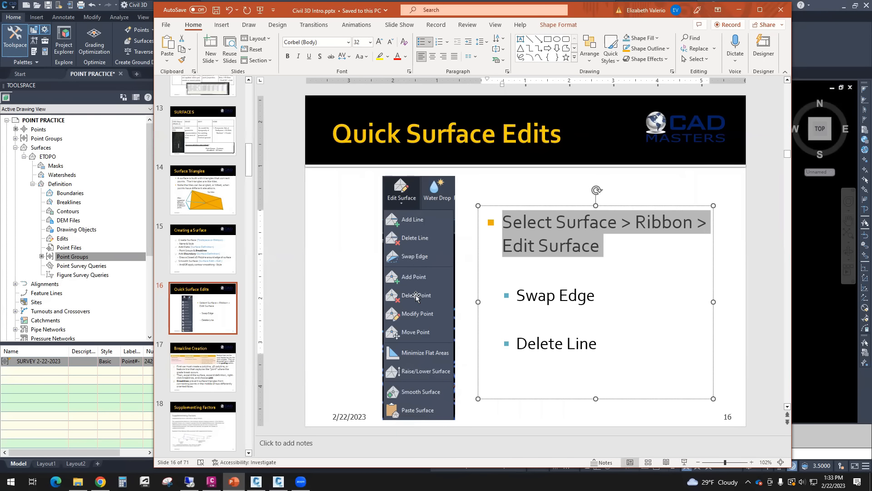
pyautogui.click(645, 344)
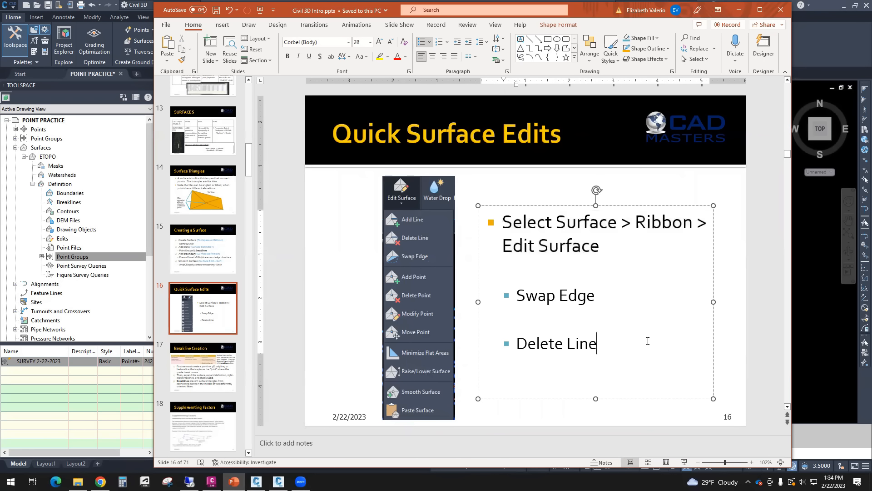
pyautogui.moveTo(519, 292); pyautogui.dragTo(617, 339)
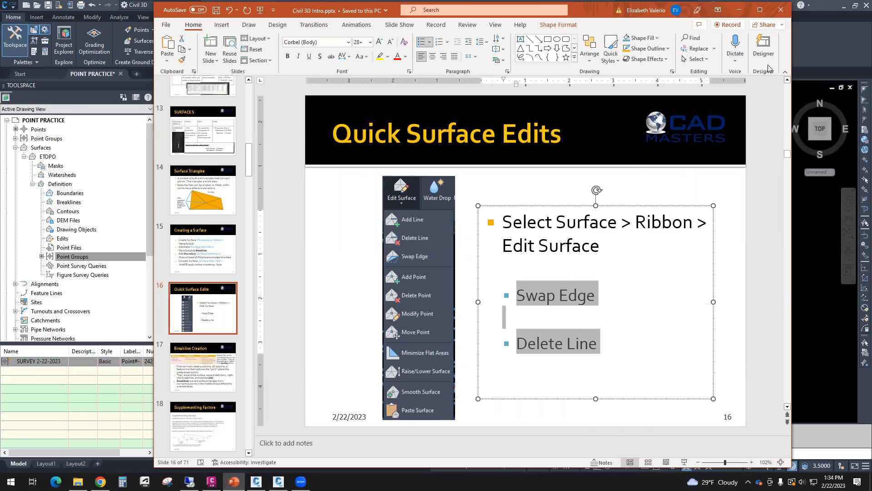
pyautogui.click(738, 10)
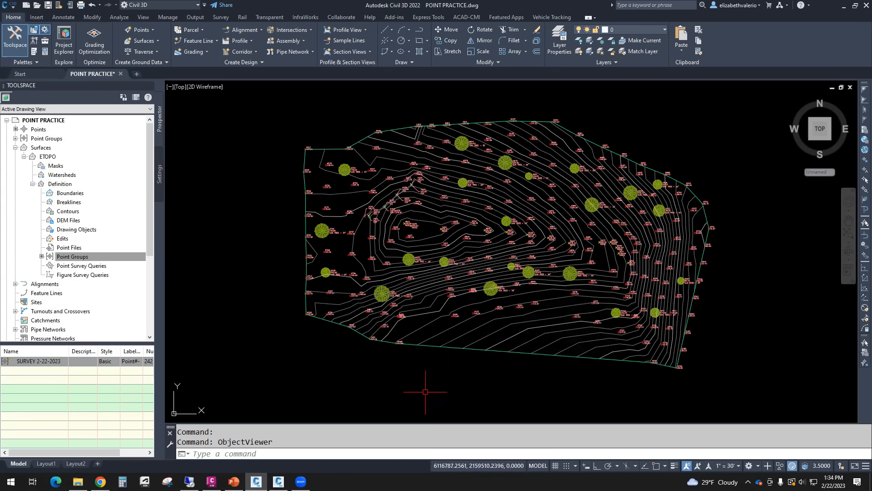
# Open the ETOPO surface's properties, choose the Contours and Triangles surface style and create a copy of that style.
pyautogui.click(513, 334)
pyautogui.moveTo(514, 334); pyautogui.dragTo(403, 334, button='middle')
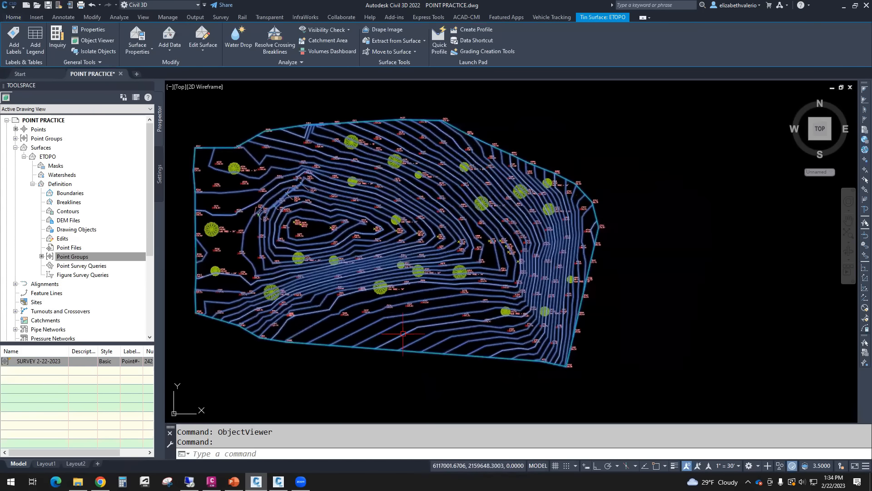
pyautogui.rightClick(666, 175)
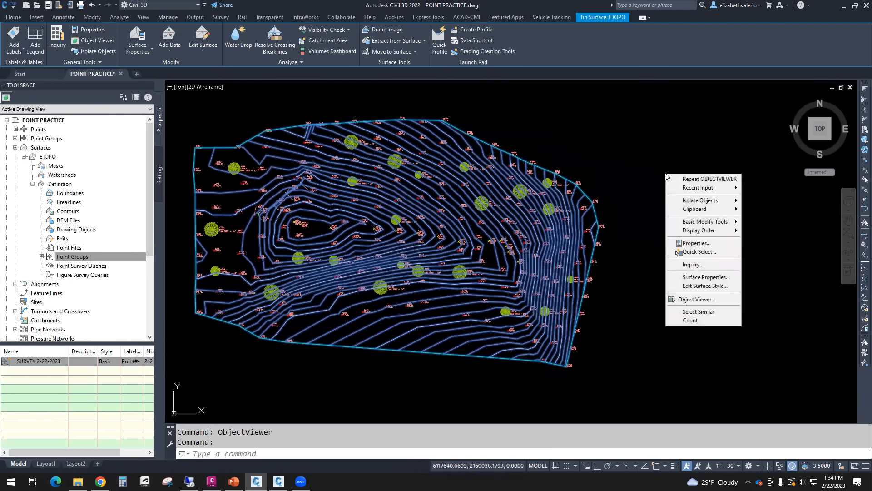
pyautogui.click(712, 277)
pyautogui.click(637, 224)
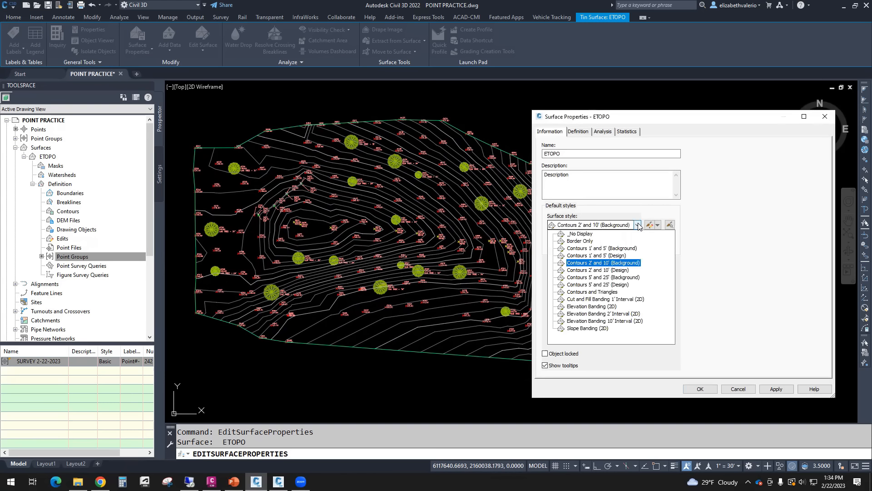
pyautogui.click(604, 293)
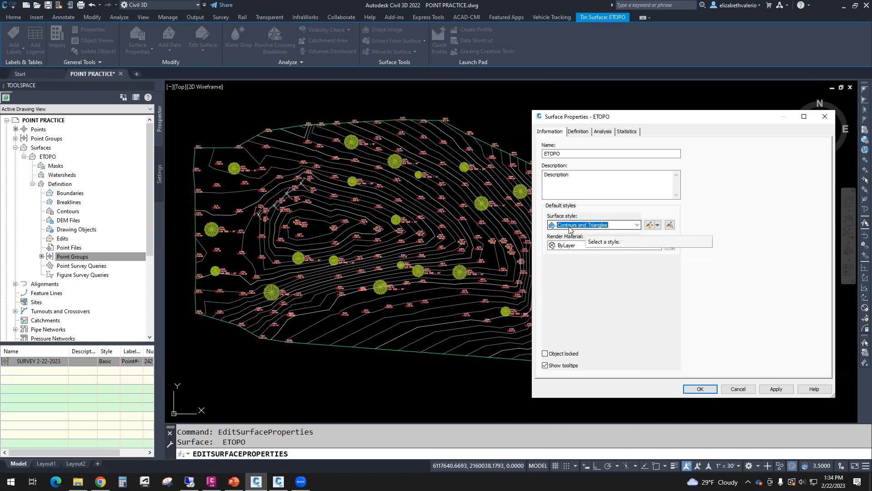
pyautogui.click(657, 225)
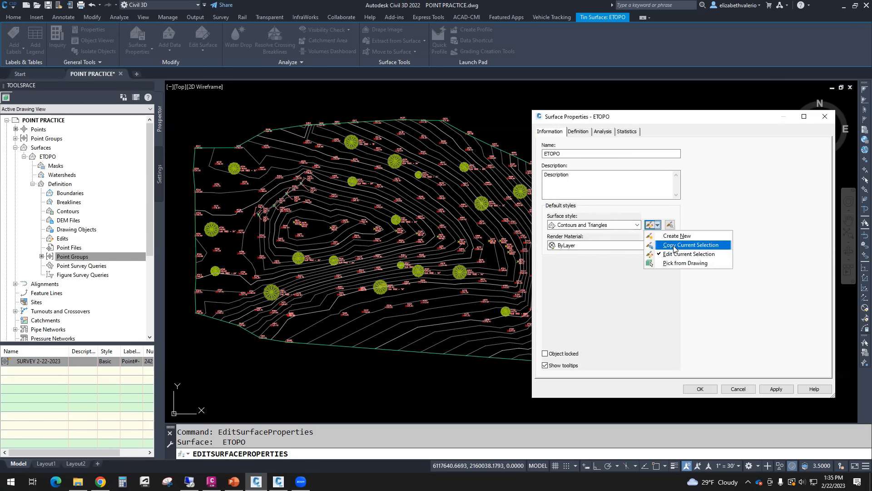
pyautogui.click(674, 248)
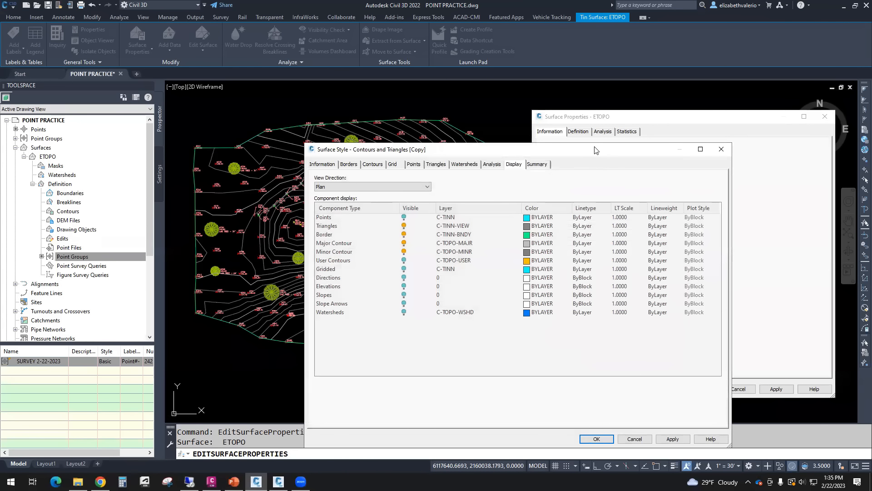
pyautogui.moveTo(594, 149); pyautogui.dragTo(372, 127)
# Rename the copied surface style as Triangles.
pyautogui.click(102, 142)
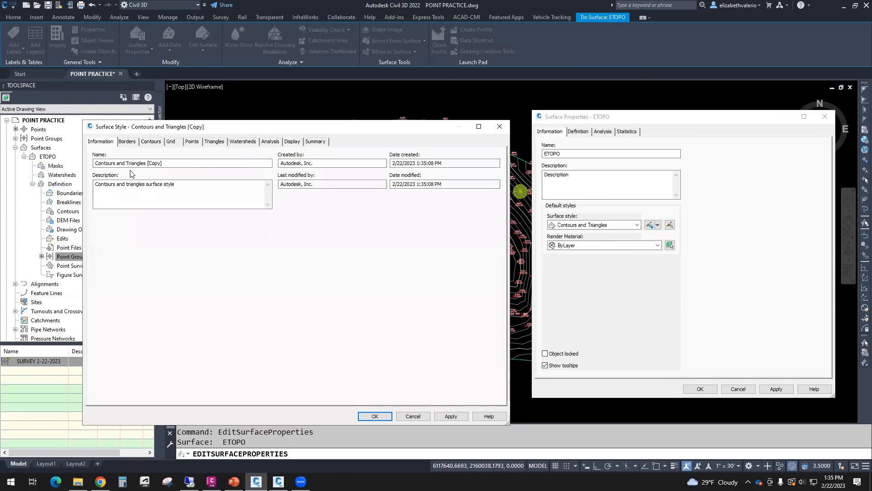
pyautogui.moveTo(126, 163); pyautogui.dragTo(11, 165)
pyautogui.press('Delete')
pyautogui.click(166, 163)
pyautogui.press('BackSpace')
pyautogui.press('BackSpace')
pyautogui.press('BackSpace')
pyautogui.press('BackSpace')
pyautogui.press('BackSpace')
pyautogui.press('BackSpace')
pyautogui.press('BackSpace')
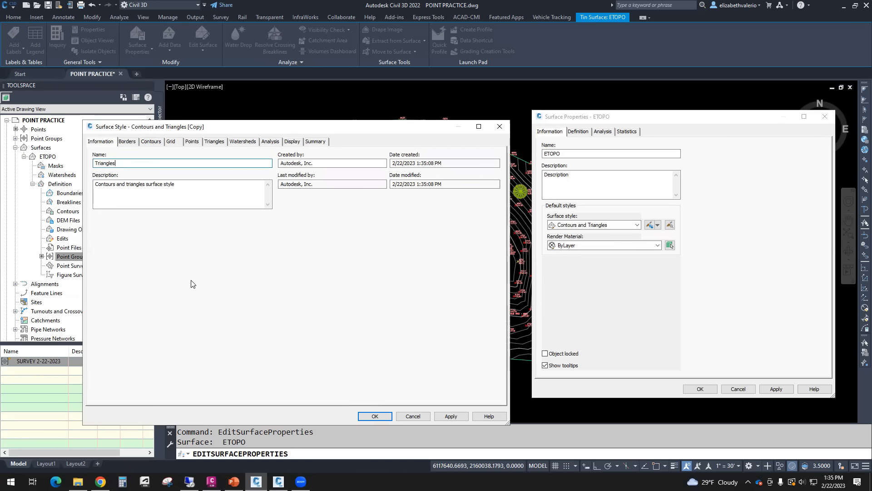
# Change the style's description to "Triangles surface style" and enter the author's initials as its creator.
pyautogui.click(127, 183)
pyautogui.moveTo(126, 184); pyautogui.dragTo(61, 195)
pyautogui.press('Delete')
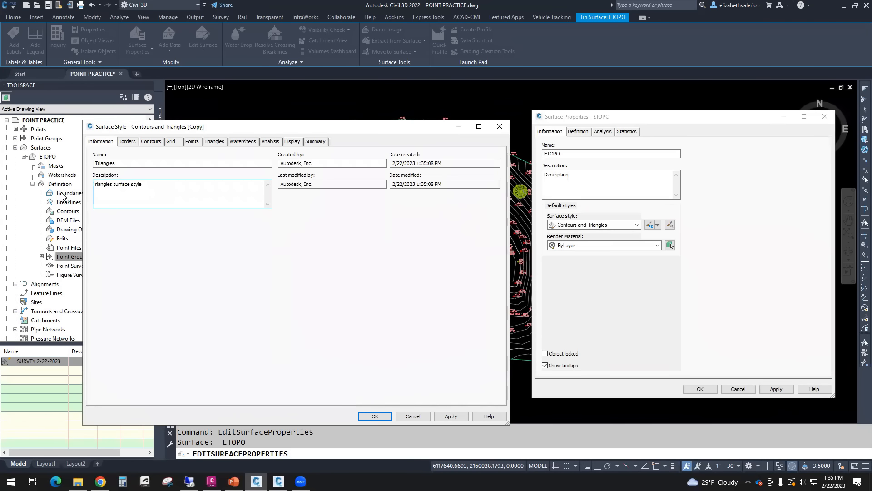
pyautogui.press('Delete')
pyautogui.write('T')
pyautogui.moveTo(325, 164); pyautogui.dragTo(179, 156)
pyautogui.write('E.C.V.')
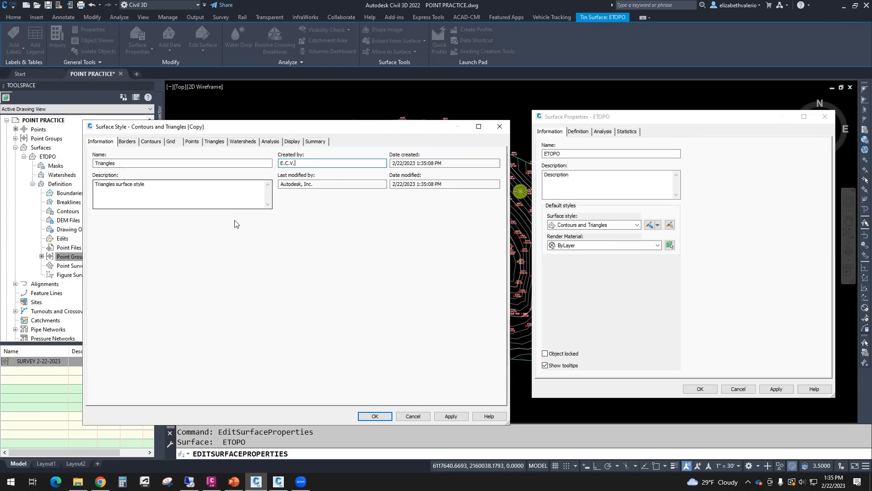
# Hide the major and minor contours in the style's plan view display and apply the style to the ETOPO surface.
pyautogui.click(289, 143)
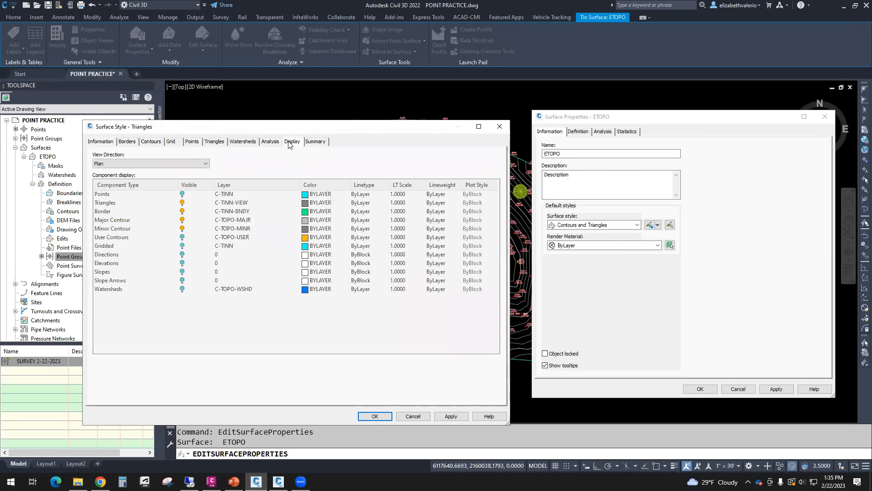
pyautogui.click(122, 163)
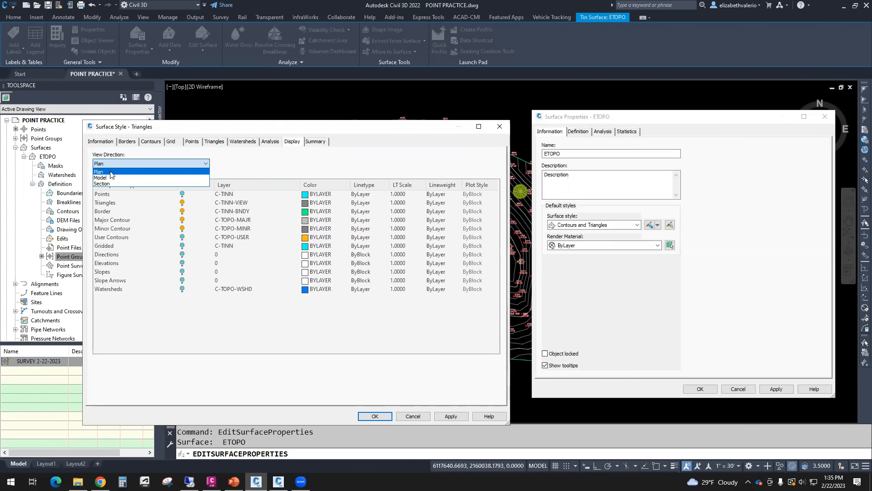
pyautogui.click(110, 172)
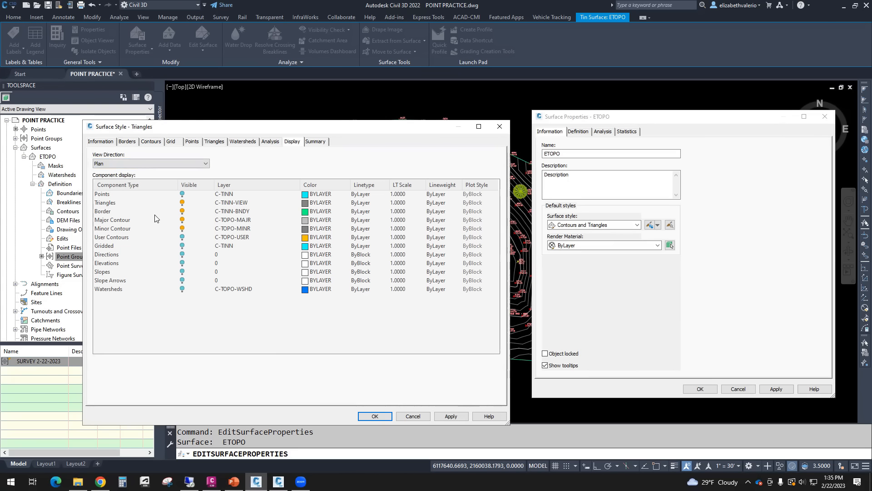
pyautogui.click(183, 228)
pyautogui.click(182, 219)
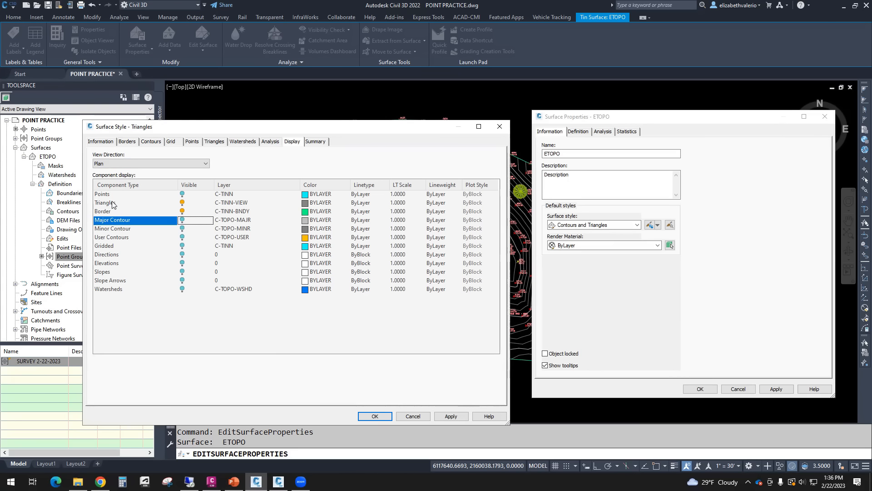
pyautogui.click(385, 417)
pyautogui.click(374, 416)
pyautogui.click(700, 389)
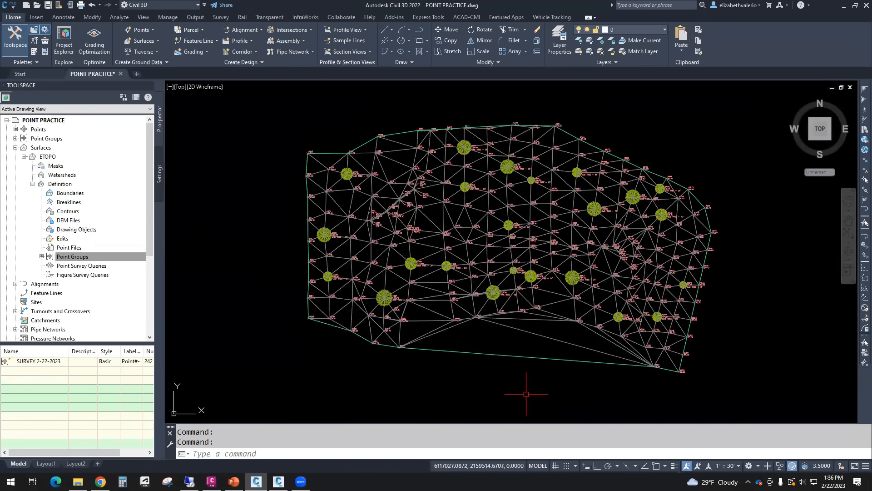
# Use Delete Line on the ETOPO surface to remove the long, narrow triangle edges spanning the gap along its south border.
pyautogui.scroll(5, 520, 362)
pyautogui.scroll(-2, 483, 337)
pyautogui.scroll(2, 432, 227)
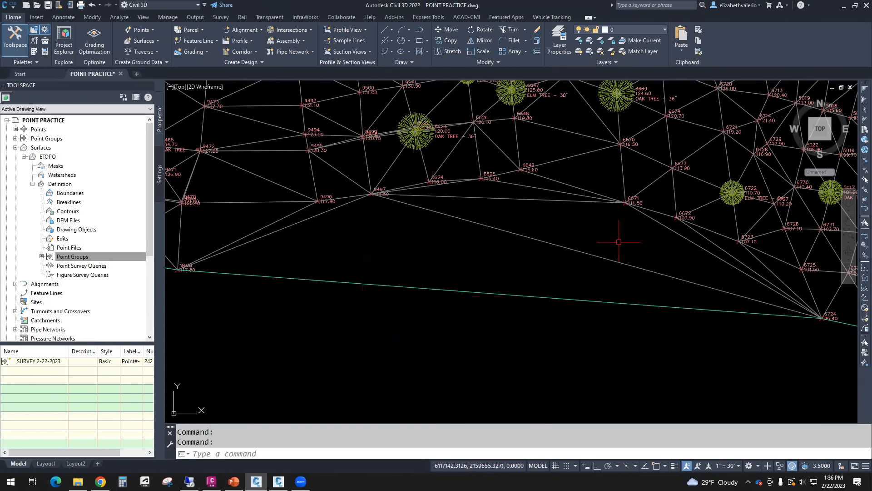
pyautogui.moveTo(529, 256); pyautogui.dragTo(538, 265, button='middle')
pyautogui.scroll(-2, 538, 265)
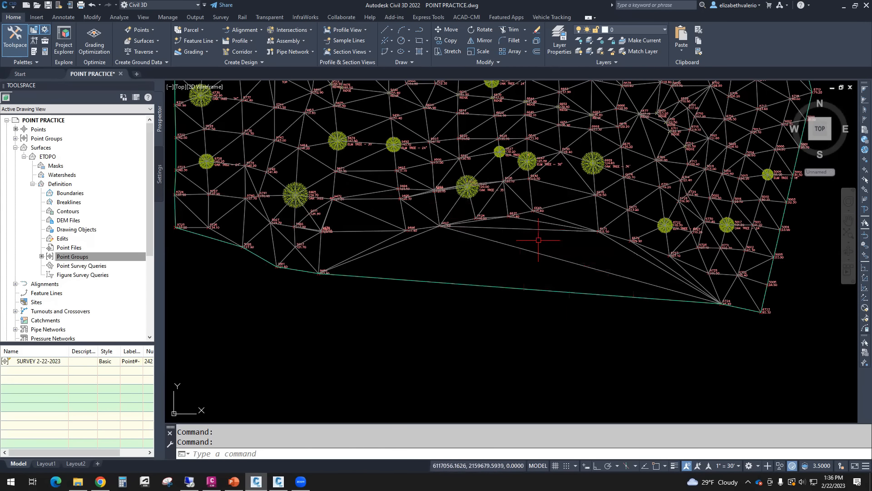
pyautogui.click(512, 245)
pyautogui.click(203, 45)
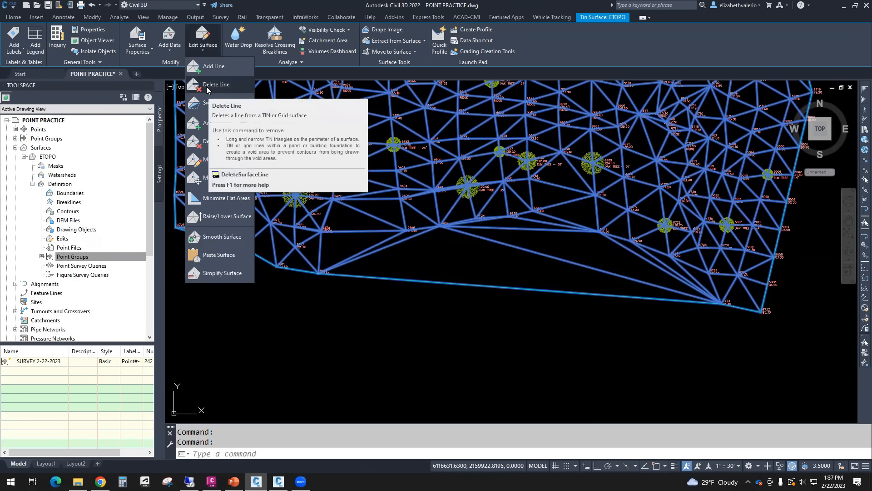
pyautogui.click(206, 85)
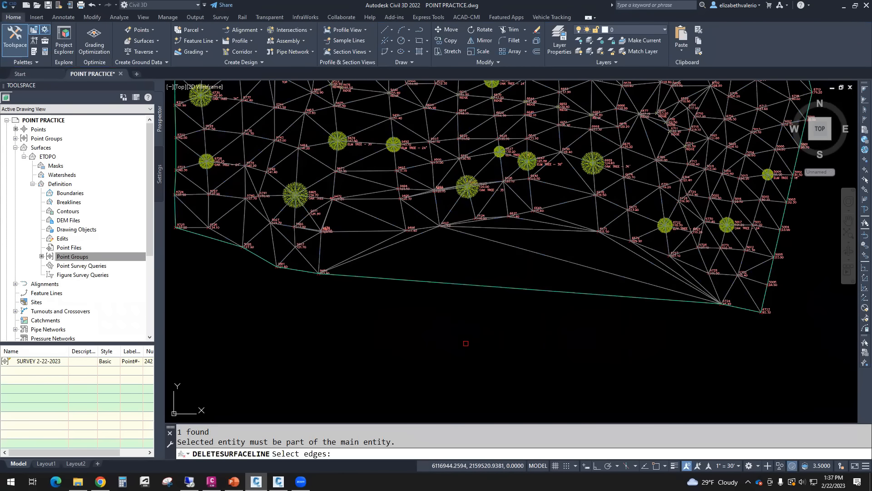
pyautogui.click(386, 247)
pyautogui.click(527, 249)
pyautogui.click(538, 229)
pyautogui.click(548, 223)
pyautogui.click(650, 261)
pyautogui.click(664, 264)
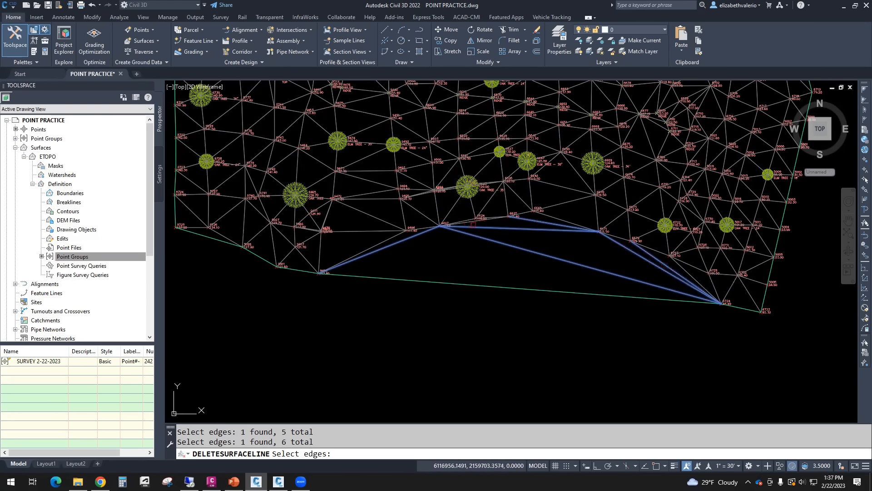
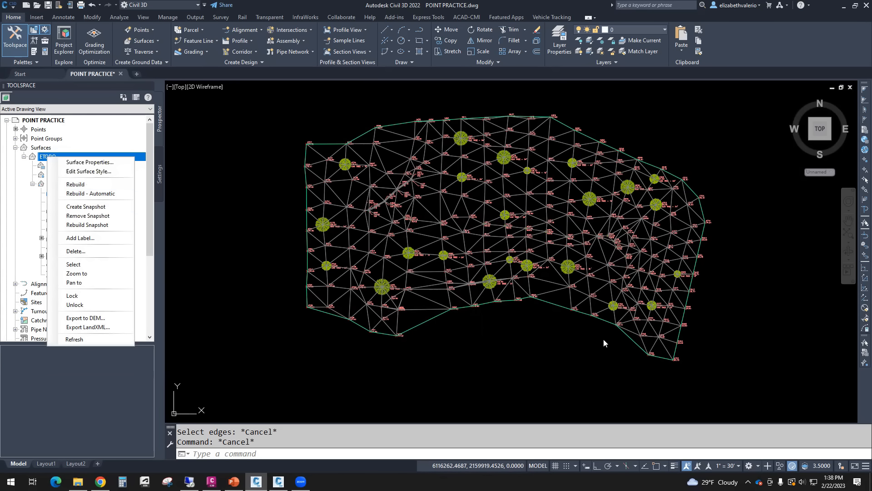
# Open the properties of the drawing's point groups and move the RIDGE group to first place in the display order.
pyautogui.click(519, 375)
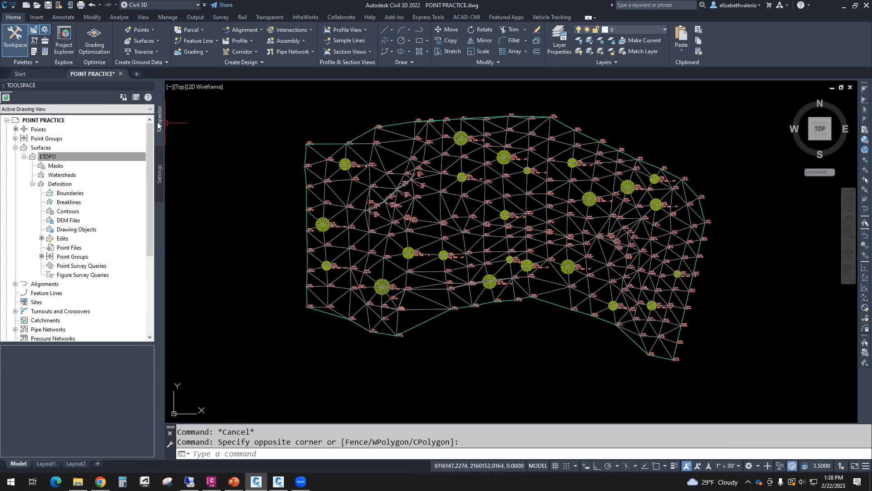
pyautogui.click(15, 138)
pyautogui.click(44, 138)
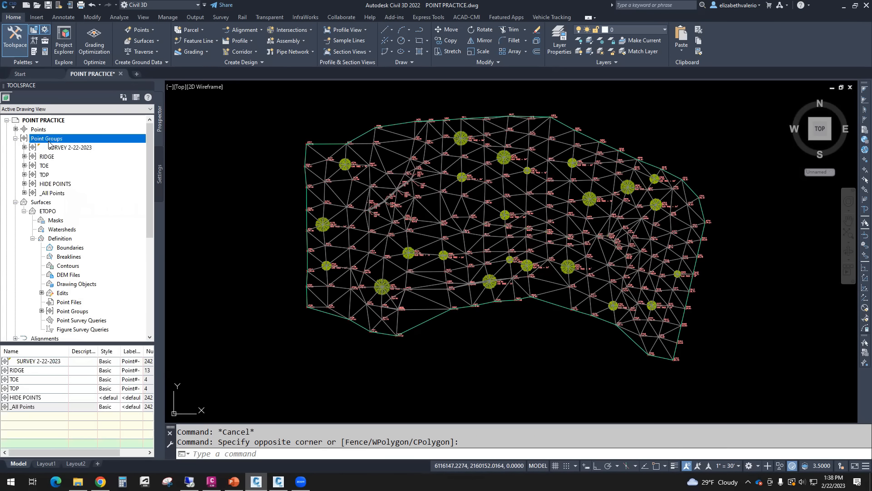
pyautogui.rightClick(55, 141)
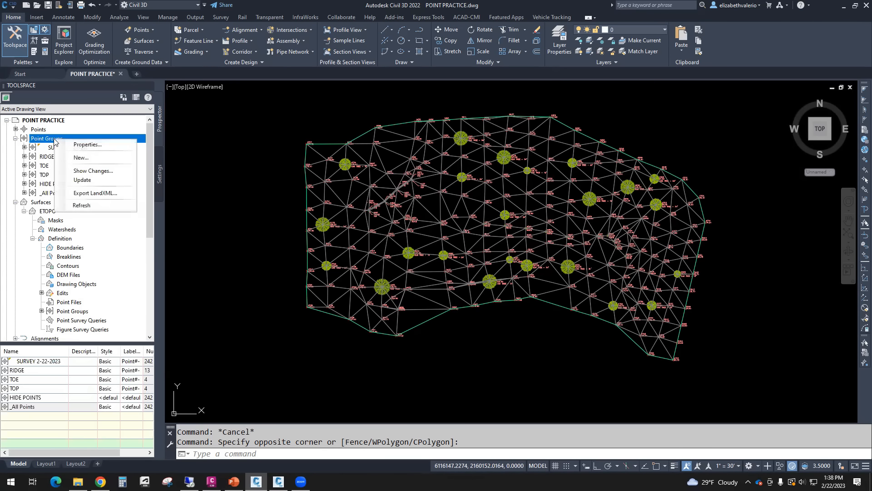
pyautogui.click(98, 148)
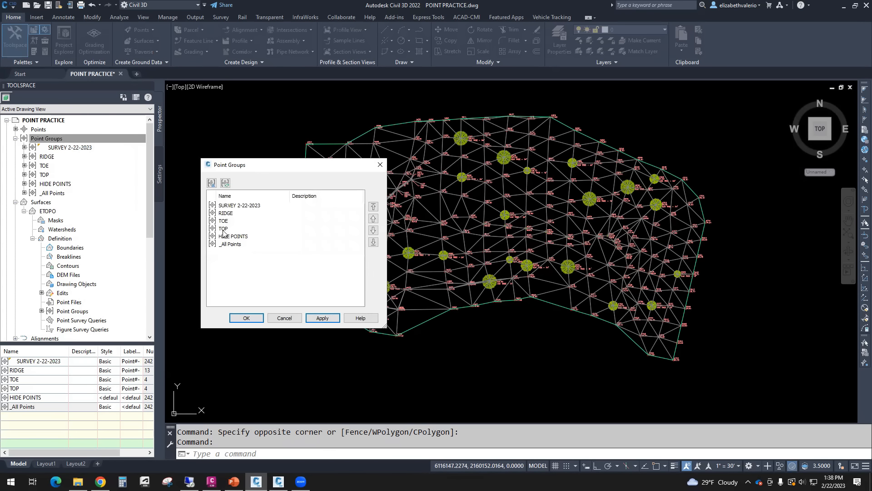
pyautogui.click(225, 213)
pyautogui.click(373, 207)
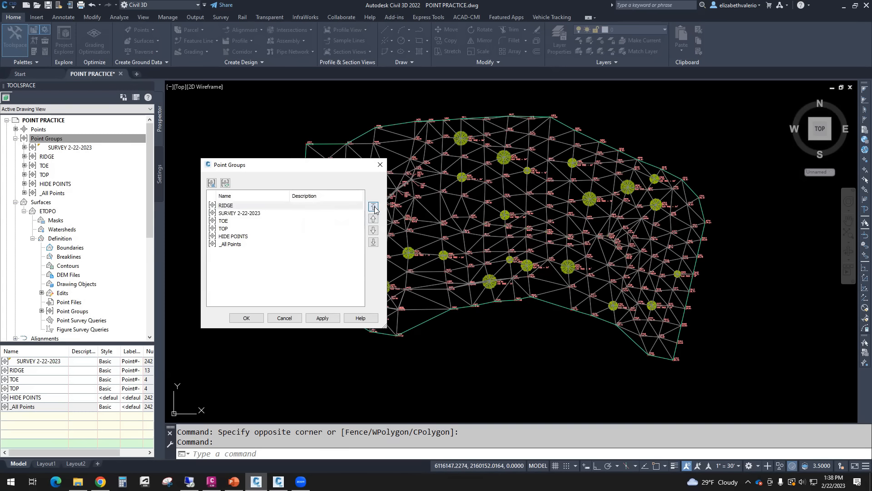
# Move the HIDE POINTS group directly below RIDGE and apply the new point group order.
pyautogui.click(229, 238)
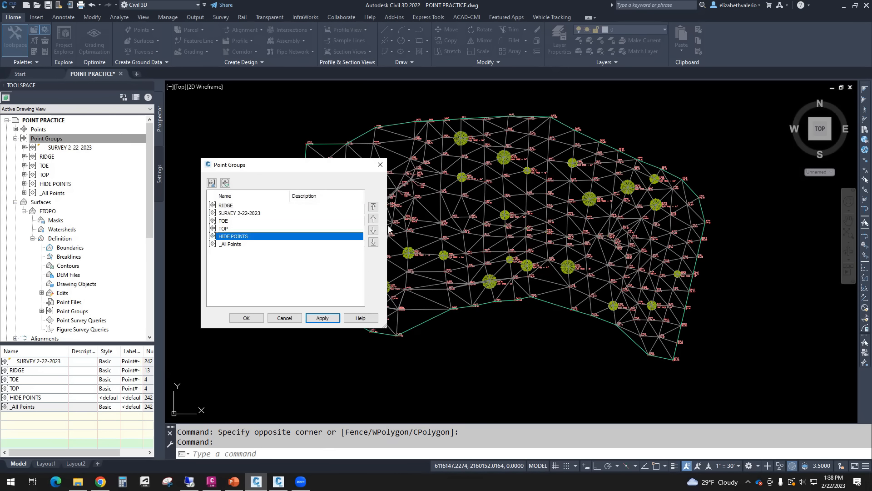
pyautogui.click(373, 218)
pyautogui.click(374, 218)
pyautogui.click(373, 219)
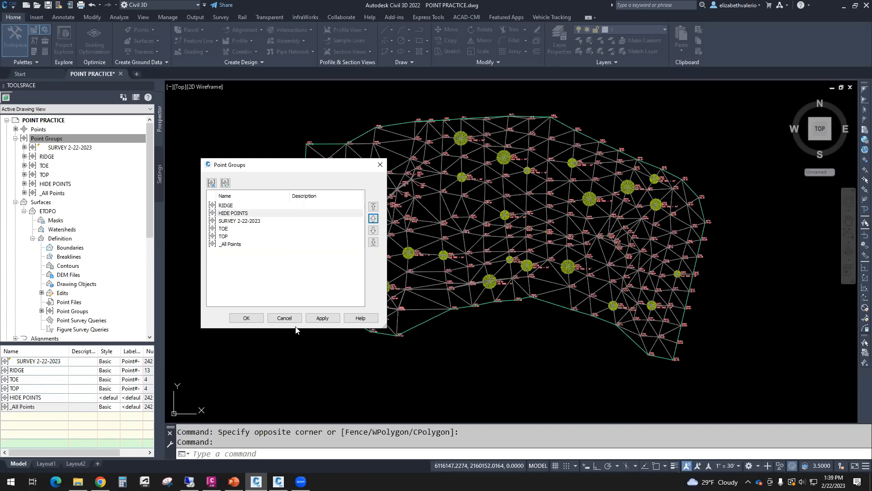
pyautogui.click(246, 317)
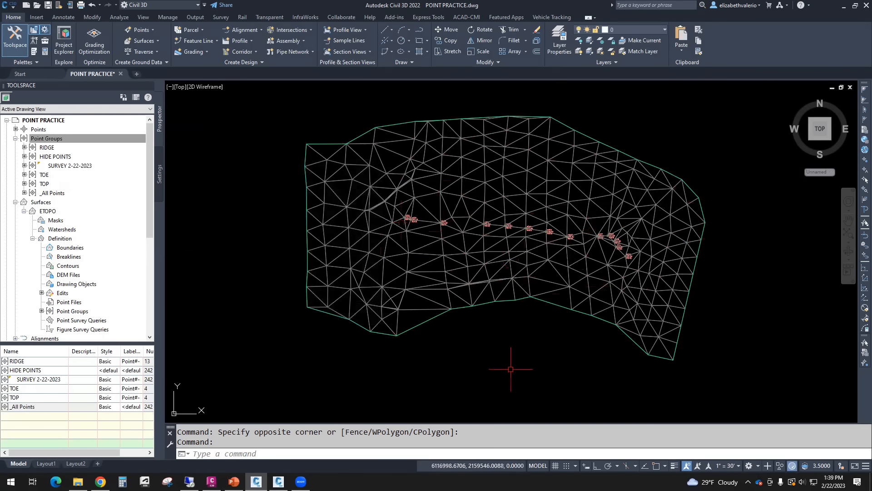
# Set the annotation scale to 1" = 40'.
pyautogui.click(733, 465)
pyautogui.click(731, 277)
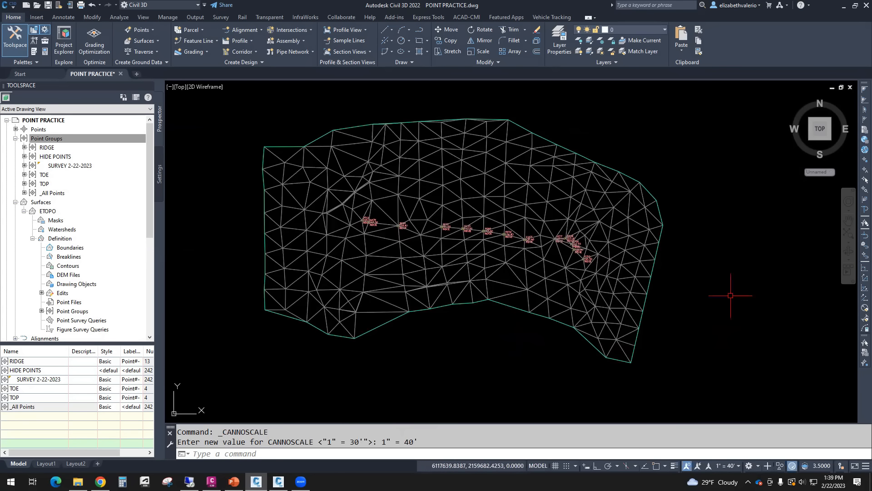
# Use Swap Edge on the ETOPO surface so a triangle edge directly connects ridge points 6667 and 6677.
pyautogui.scroll(2, 590, 260)
pyautogui.scroll(5, 591, 259)
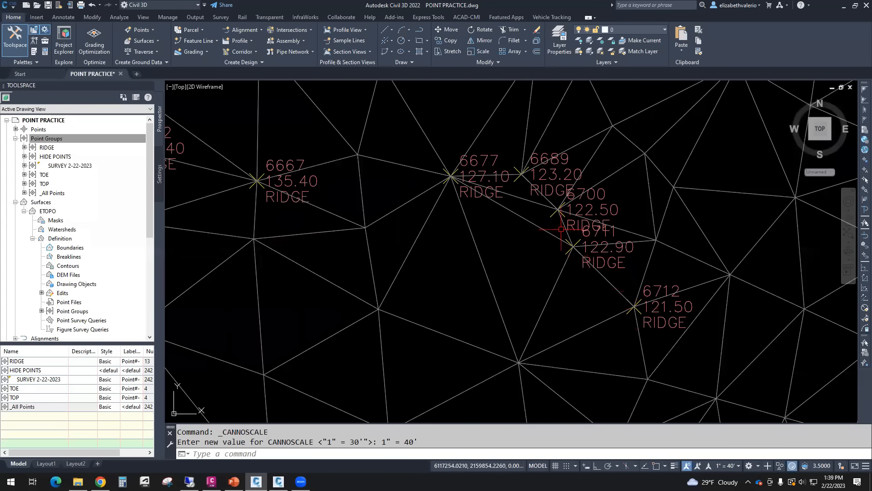
pyautogui.moveTo(449, 173); pyautogui.dragTo(641, 227, button='middle')
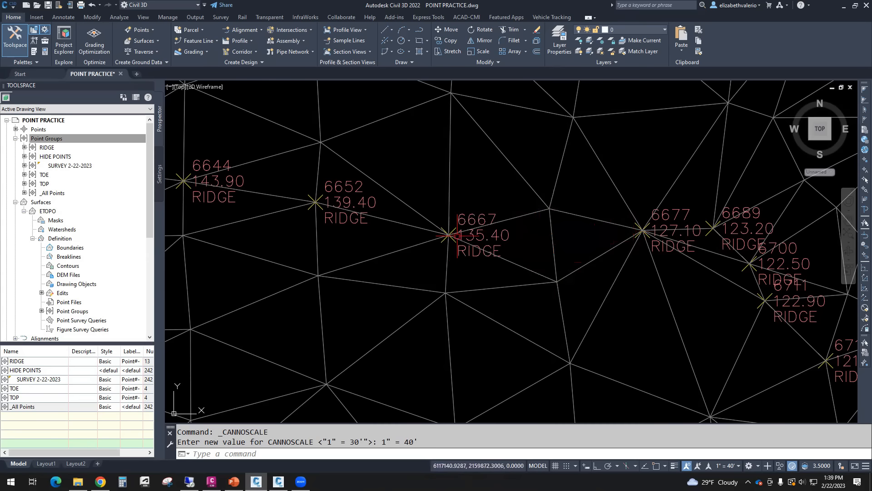
pyautogui.click(551, 232)
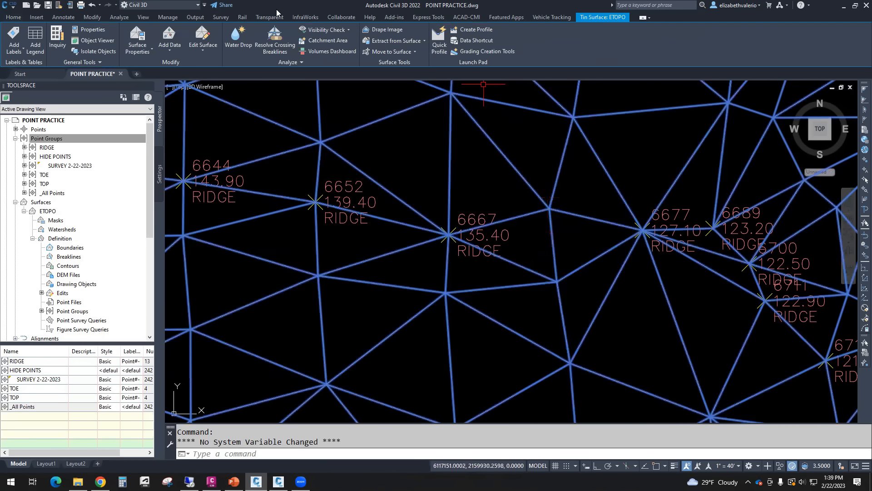
pyautogui.click(206, 49)
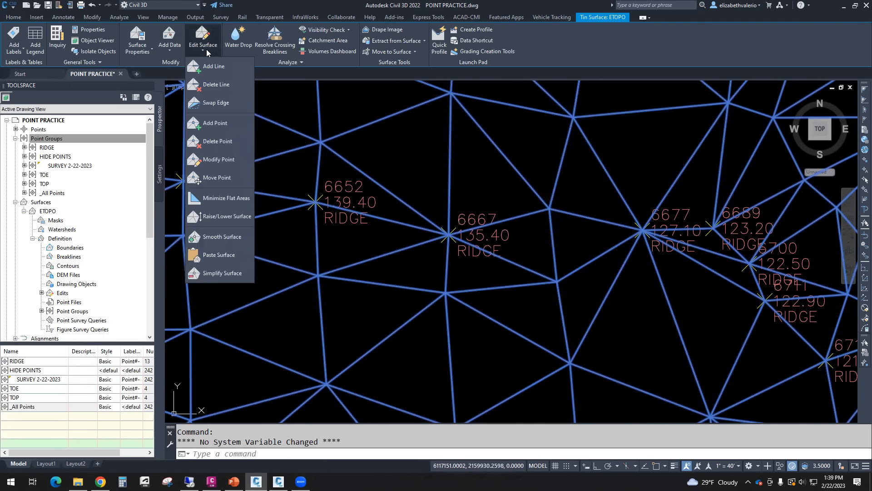
pyautogui.click(214, 102)
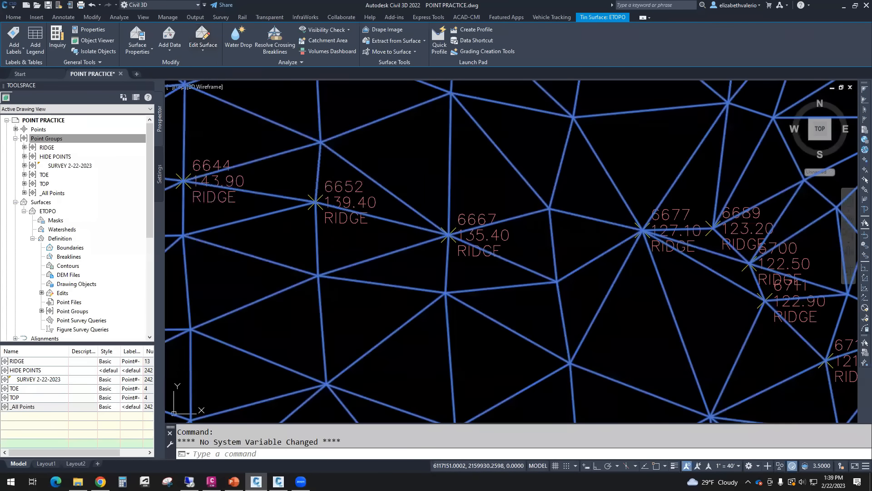
pyautogui.press('Escape')
pyautogui.press('Escape')
# Swap the two triangle edges crossing the ridge between points 9490 and 6618 so an edge joins these points directly.
pyautogui.scroll(-3, 733, 260)
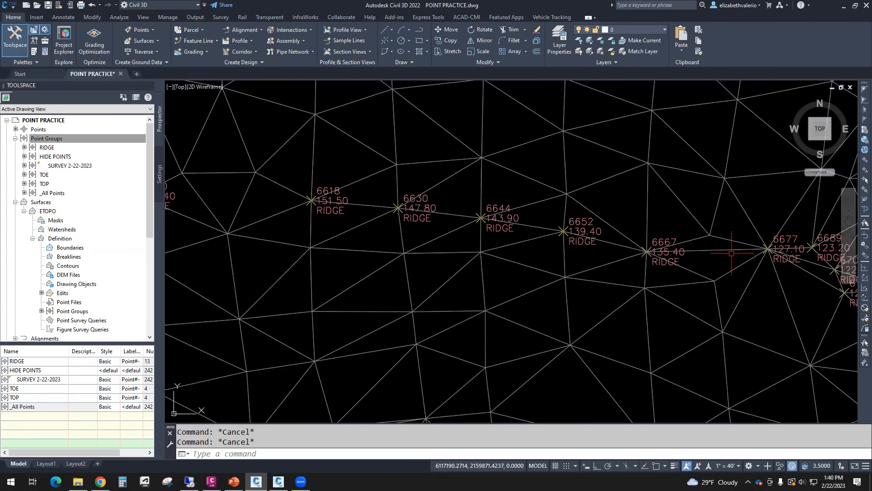
pyautogui.moveTo(173, 219); pyautogui.dragTo(277, 225, button='middle')
pyautogui.scroll(2, 329, 191)
pyautogui.moveTo(352, 208); pyautogui.dragTo(452, 240, button='middle')
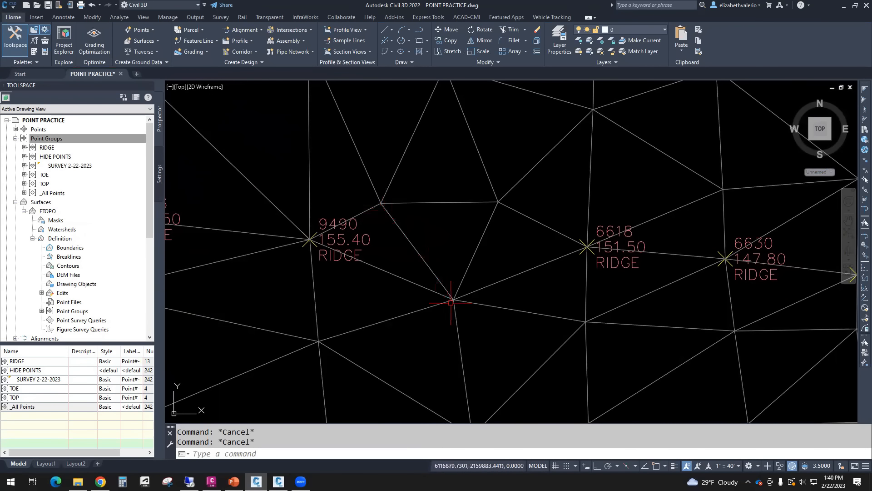
pyautogui.click(391, 218)
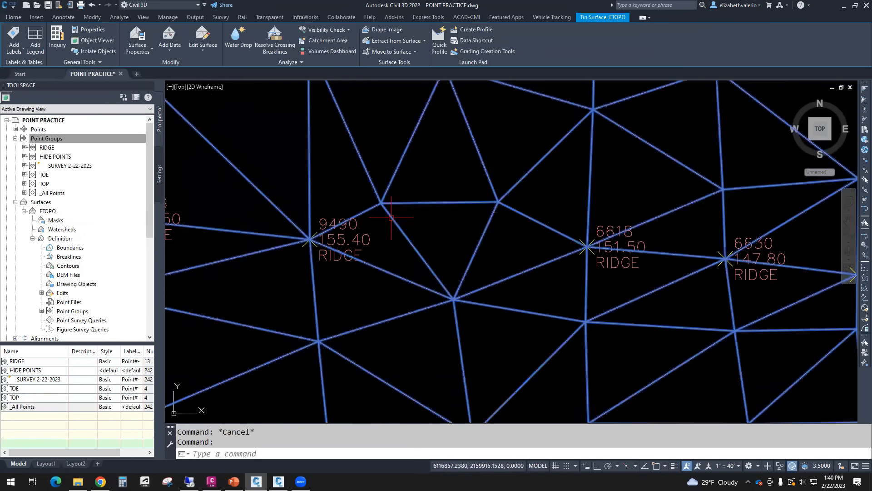
pyautogui.click(200, 50)
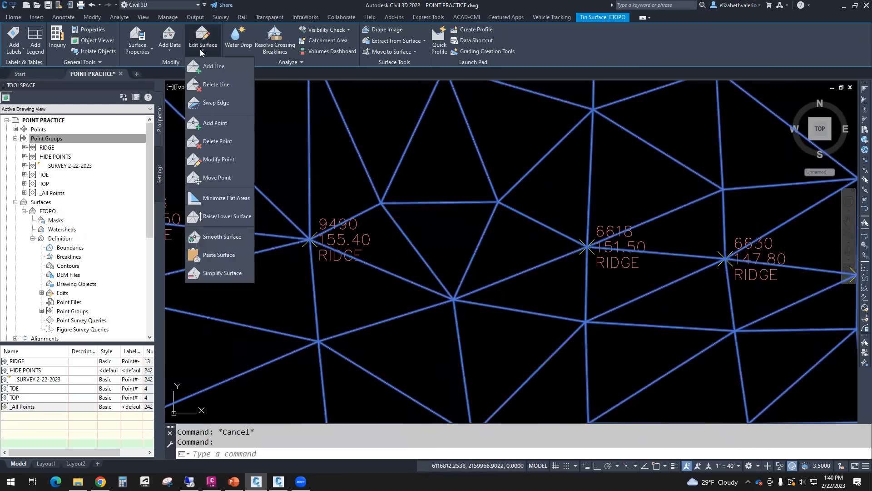
pyautogui.click(214, 104)
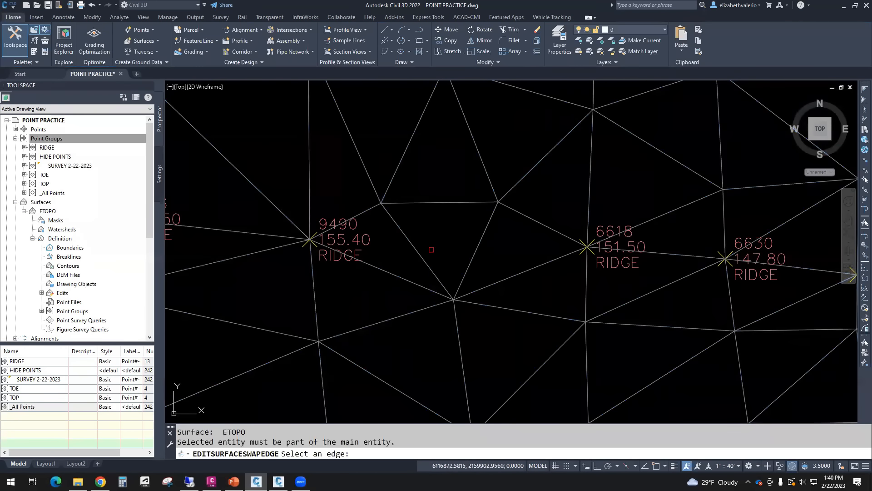
pyautogui.press('Escape')
pyautogui.scroll(-6, 380, 217)
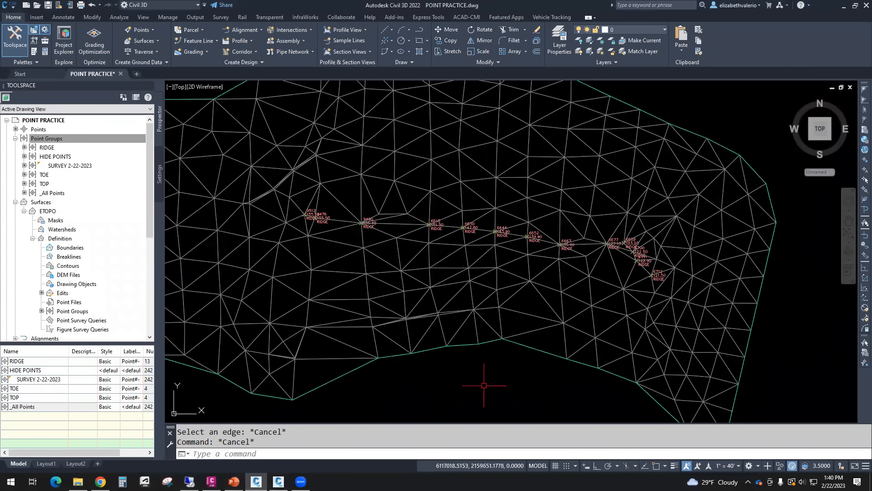
pyautogui.scroll(-3, 484, 385)
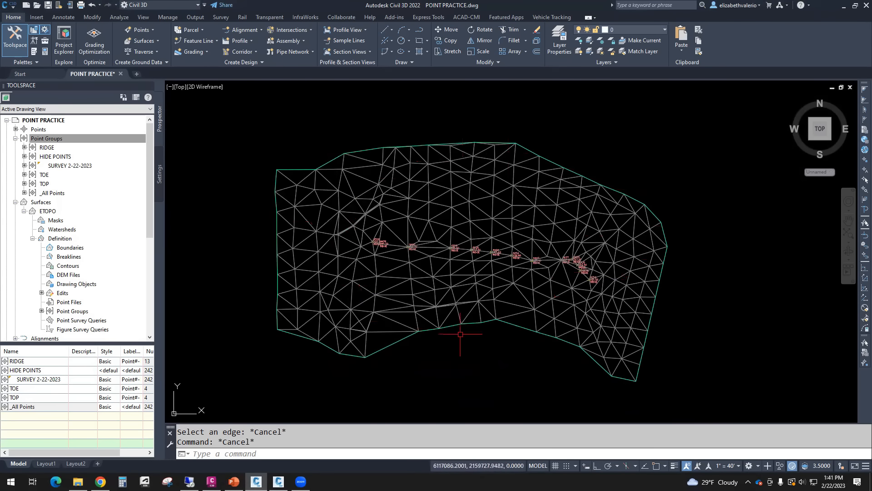
pyautogui.rightClick(48, 211)
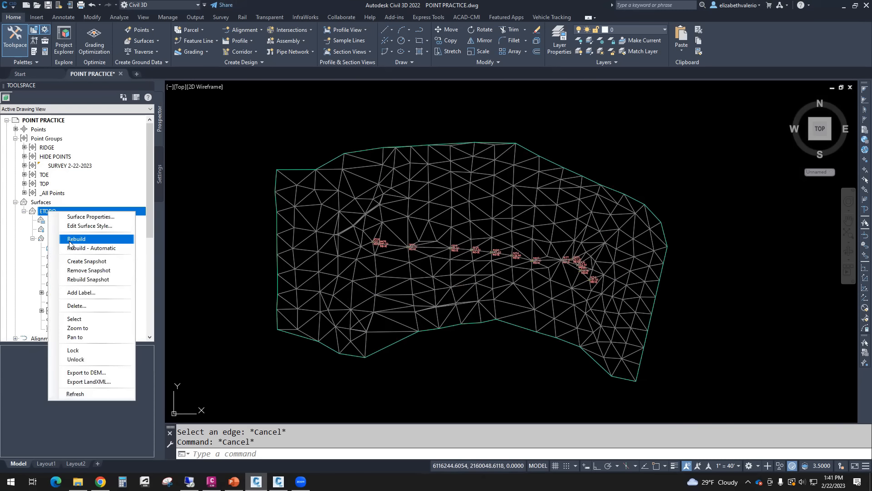
pyautogui.click(519, 370)
pyautogui.press('Escape')
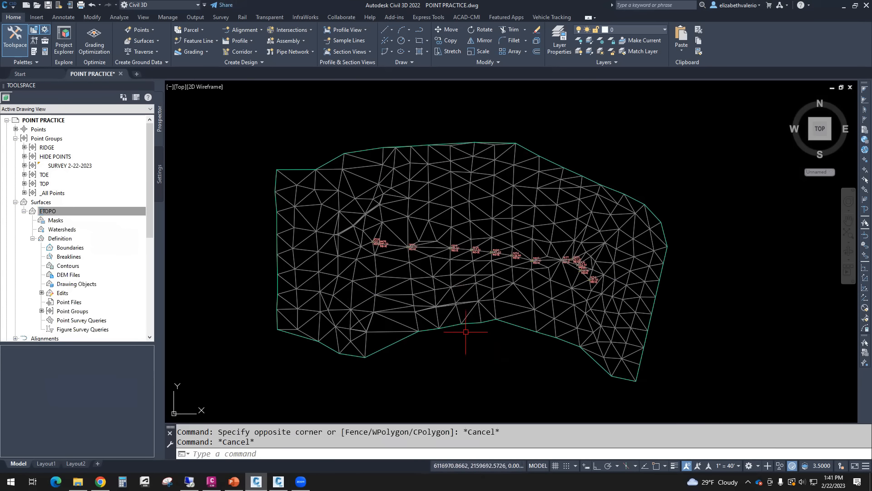
# Examine the ETOPO surface's ridge and slopes in 3D in the Object Viewer, then close the viewer.
pyautogui.click(463, 325)
pyautogui.rightClick(432, 181)
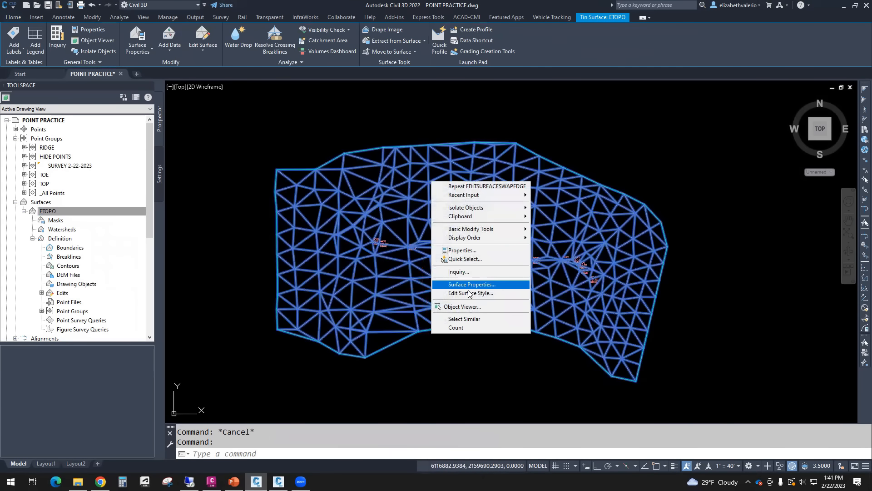
pyautogui.click(467, 306)
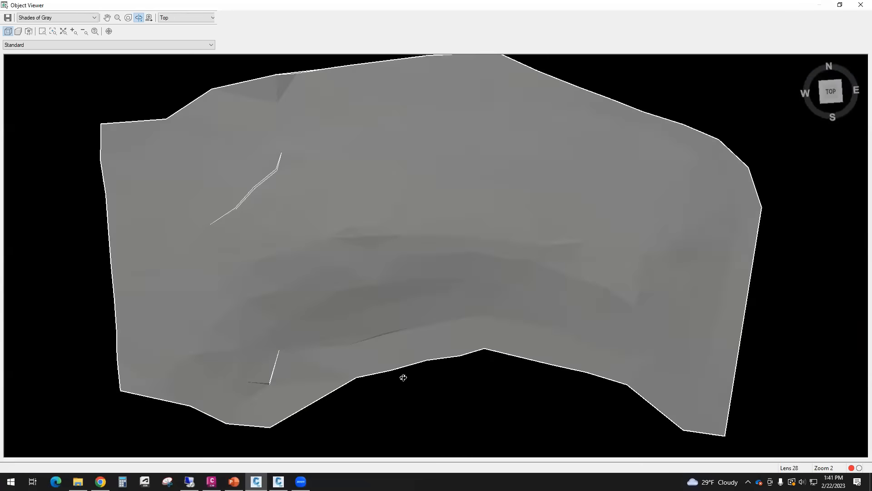
pyautogui.moveTo(403, 378); pyautogui.dragTo(533, 319)
pyautogui.moveTo(306, 240); pyautogui.dragTo(316, 223)
pyautogui.moveTo(503, 307); pyautogui.dragTo(497, 308)
pyautogui.scroll(2, 437, 219)
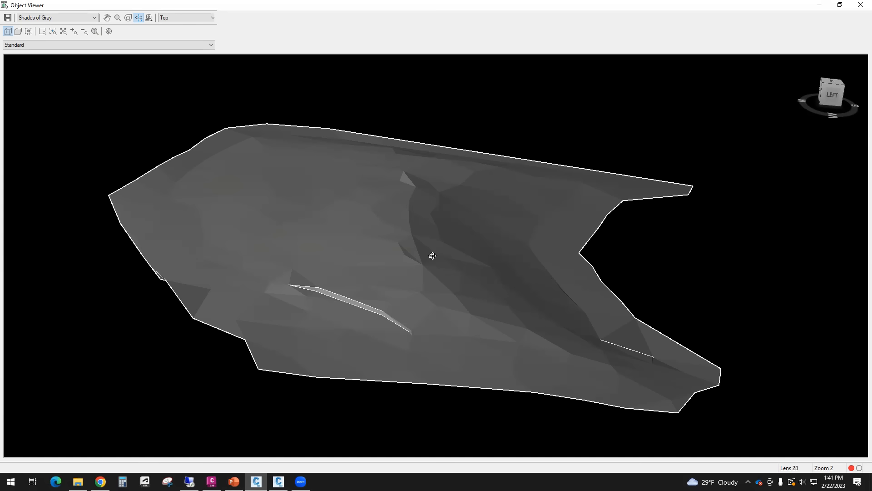
pyautogui.scroll(-3, 461, 284)
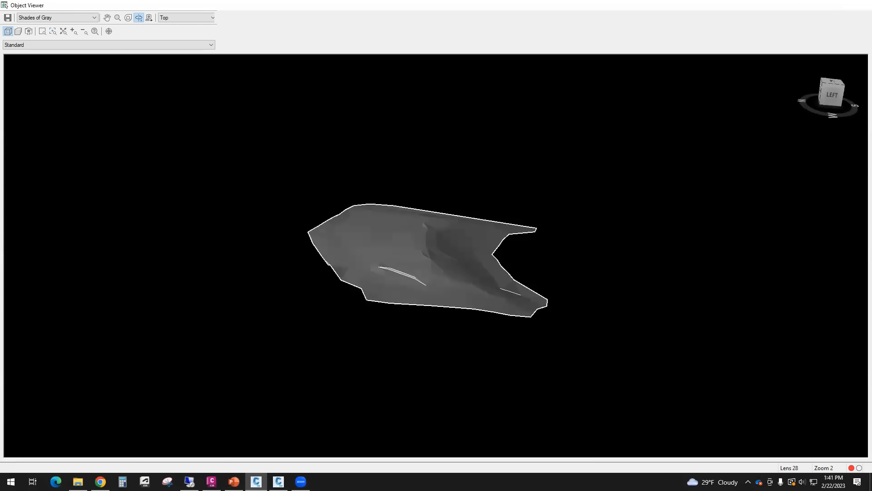
pyautogui.press('Escape')
pyautogui.moveTo(580, 350); pyautogui.dragTo(532, 327, button='middle')
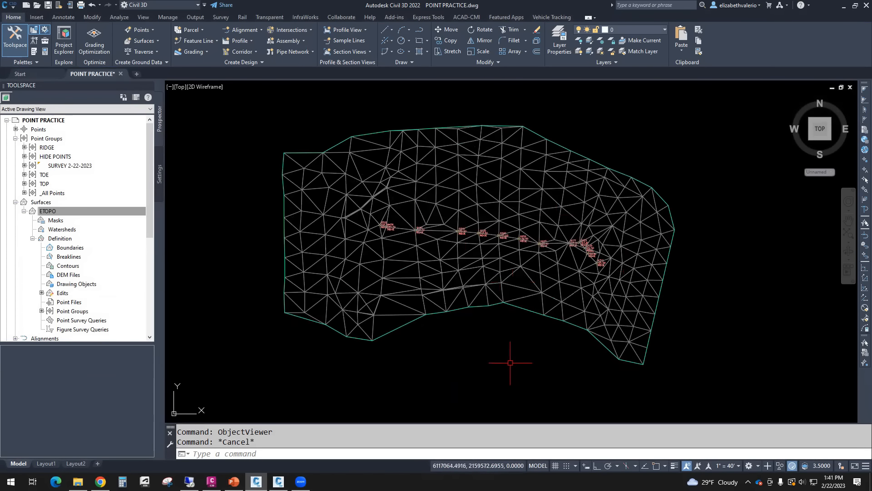
# Review the point groups and edits in the ETOPO surface definition and select the last Swap Edge entry.
pyautogui.click(67, 211)
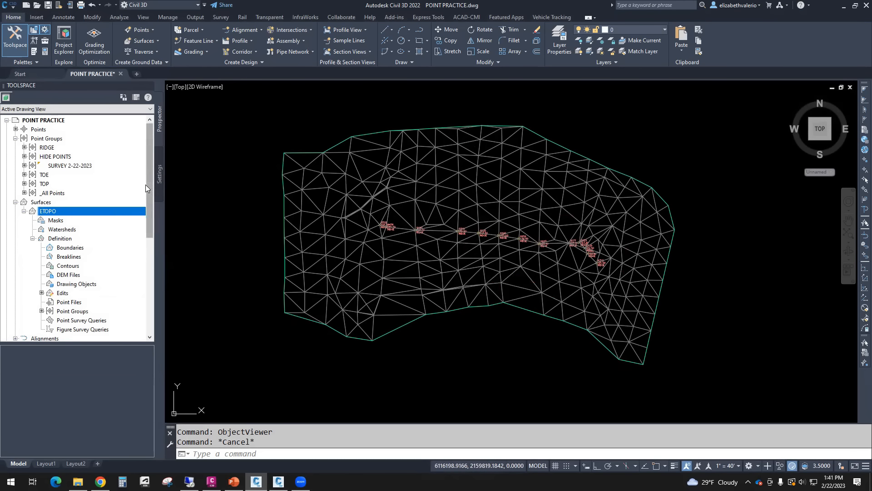
pyautogui.scroll(-2, 153, 181)
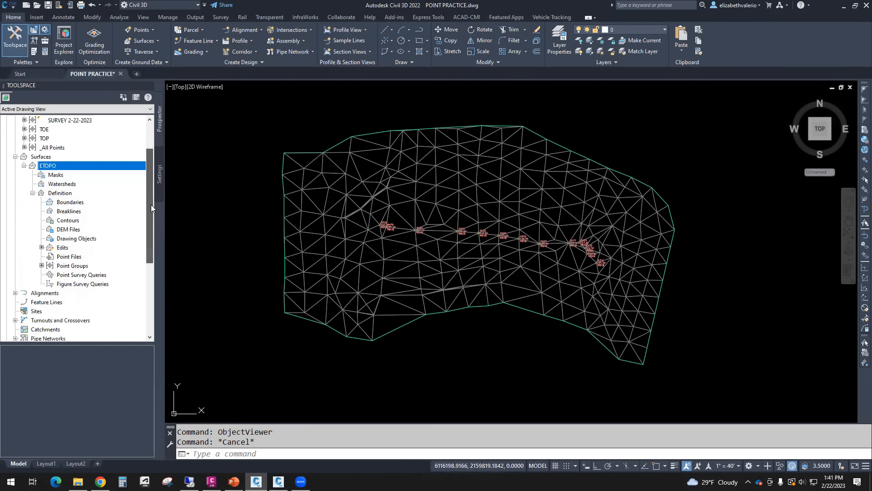
pyautogui.click(40, 157)
pyautogui.click(47, 167)
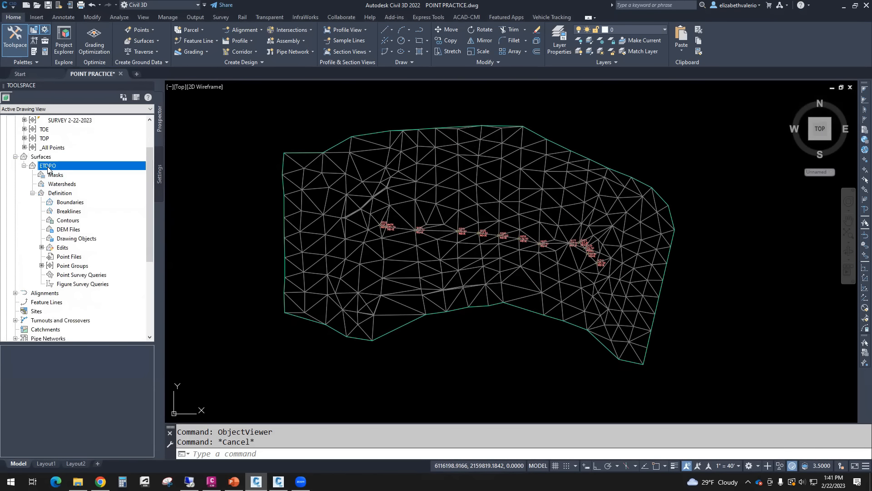
pyautogui.click(59, 193)
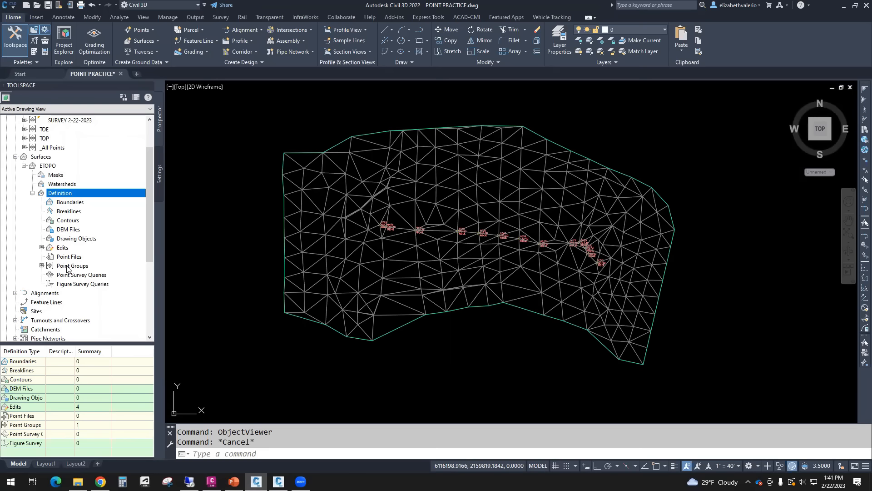
pyautogui.click(68, 265)
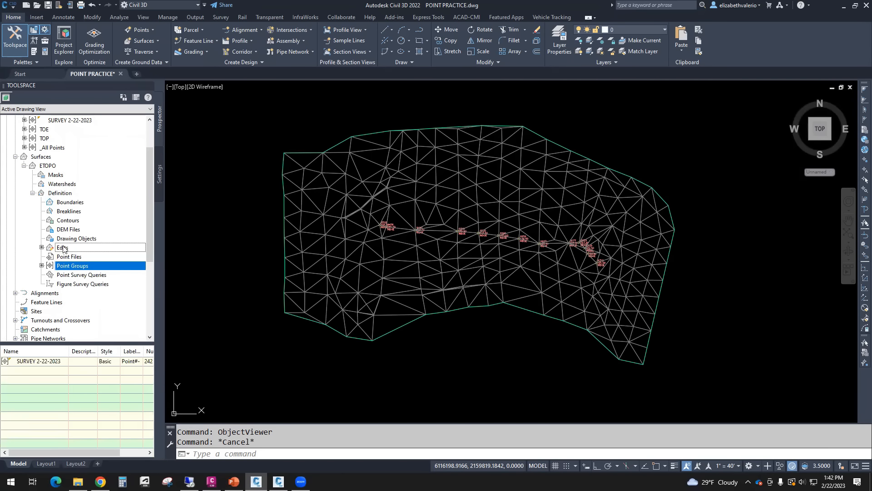
pyautogui.click(63, 247)
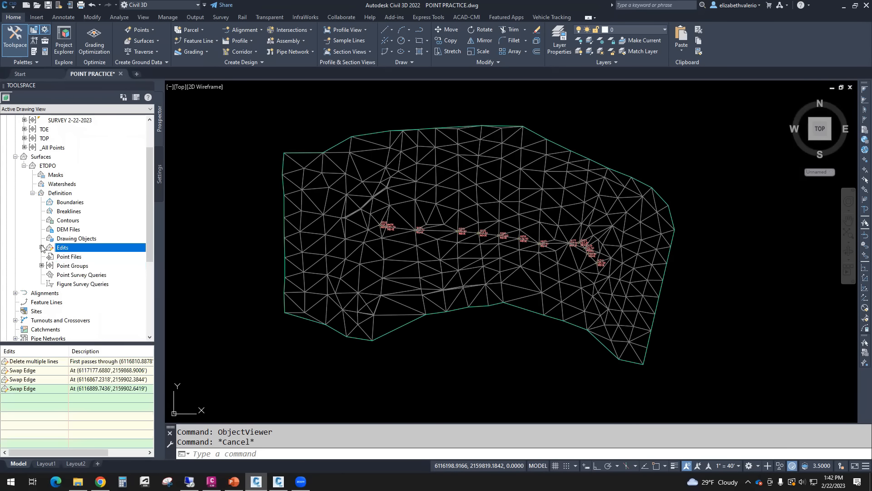
pyautogui.click(39, 388)
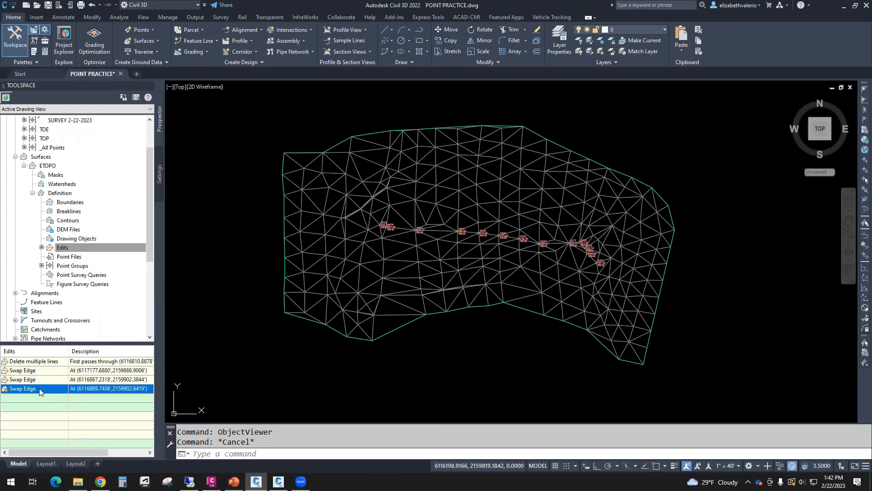
# Open the ETOPO surface's properties and show the list of operations in its definition.
pyautogui.rightClick(39, 388)
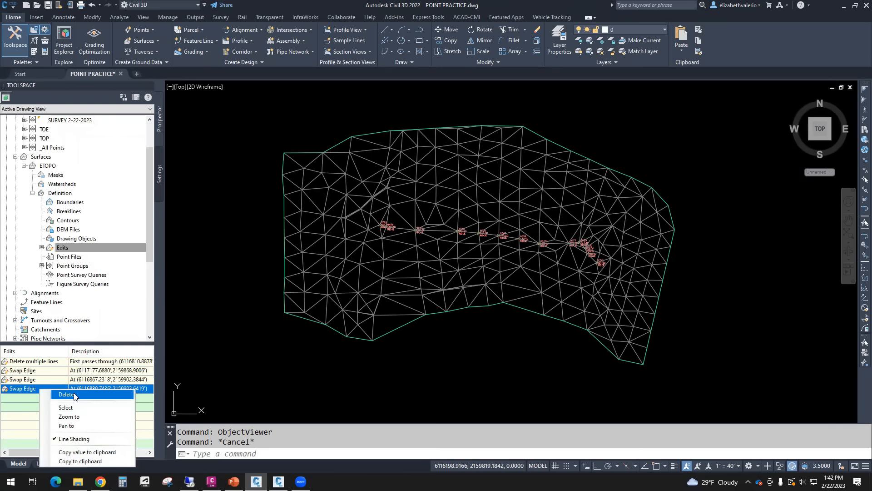
pyautogui.click(24, 418)
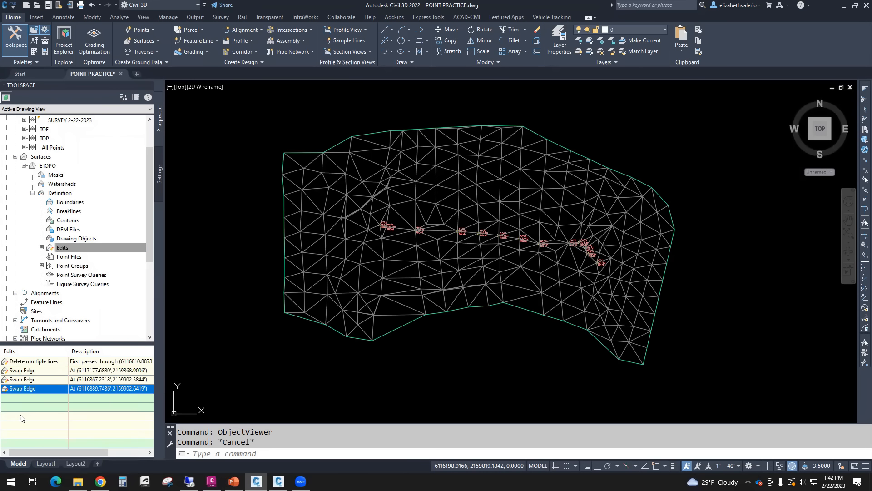
pyautogui.click(48, 167)
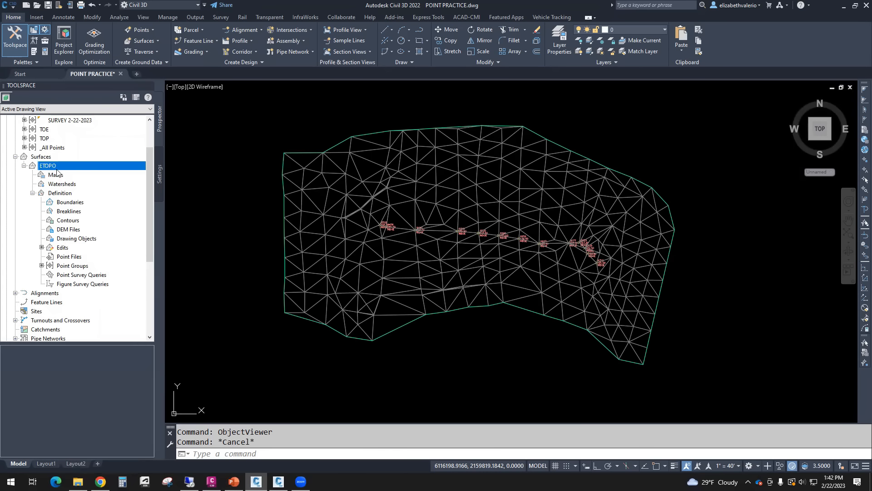
pyautogui.rightClick(58, 169)
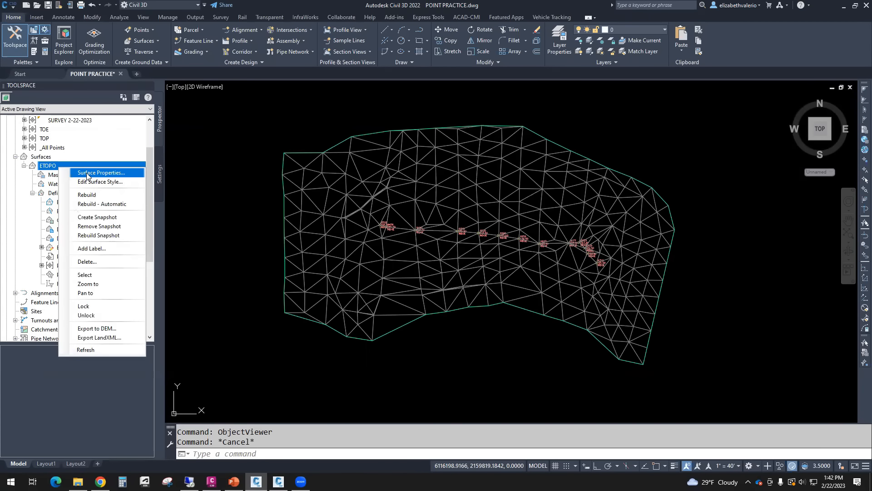
pyautogui.click(88, 176)
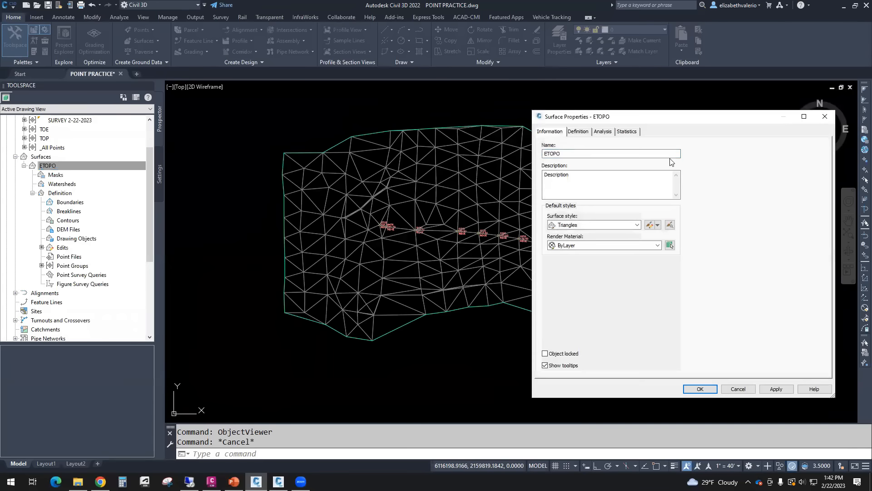
pyautogui.moveTo(690, 119); pyautogui.dragTo(356, 123)
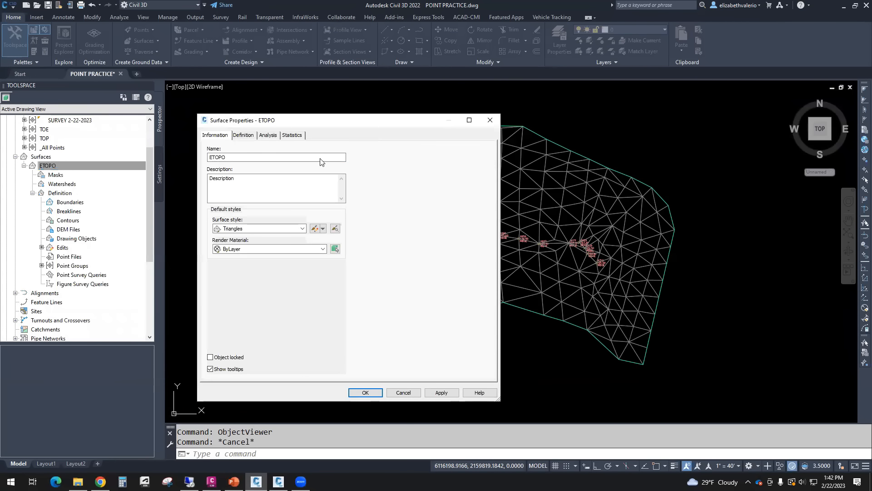
pyautogui.click(244, 135)
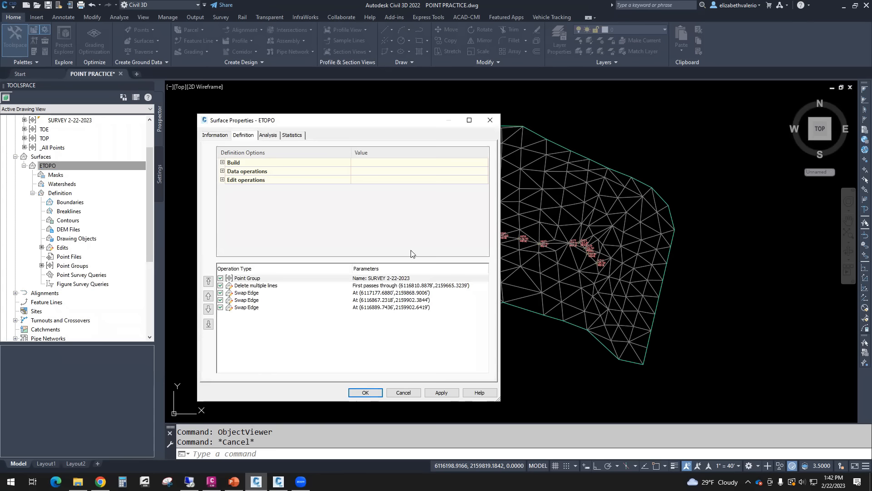
# Turn off the last Swap Edge operation in the ETOPO surface definition.
pyautogui.click(250, 278)
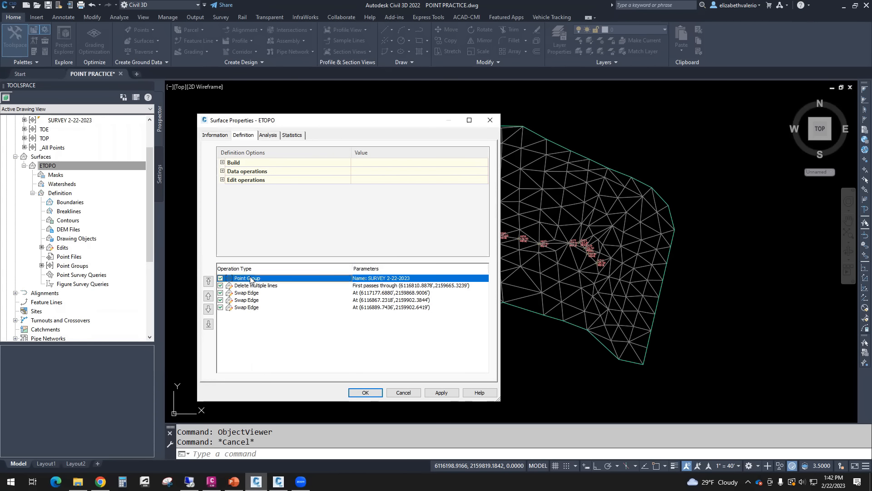
pyautogui.click(258, 293)
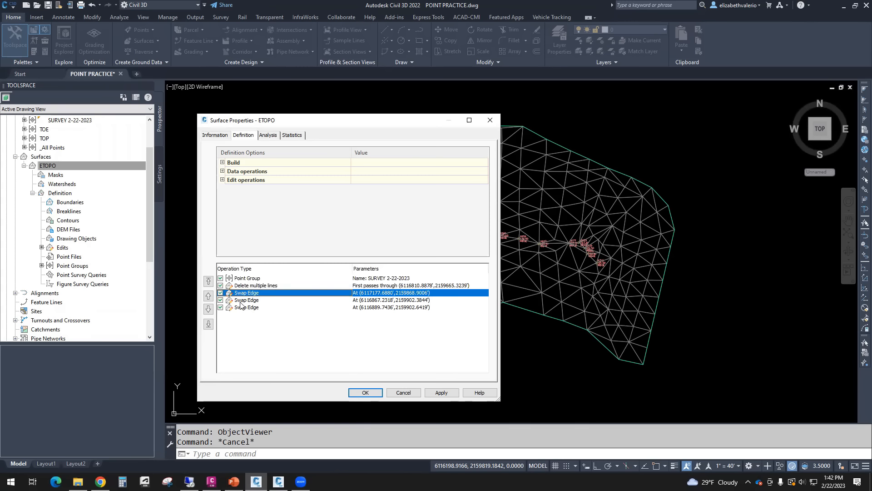
pyautogui.click(220, 308)
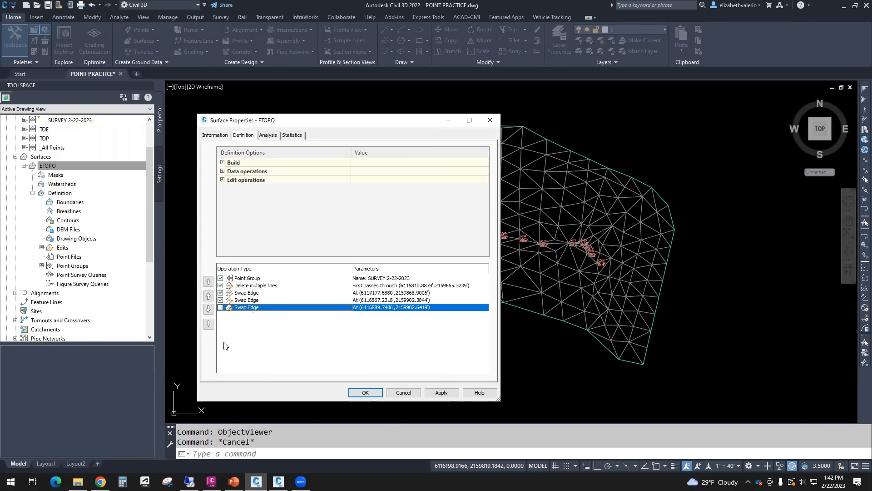
# Remove the Delete multiple lines operation and all three Swap Edge operations from the ETOPO definition, then apply the change and rebuild the surface.
pyautogui.click(252, 286)
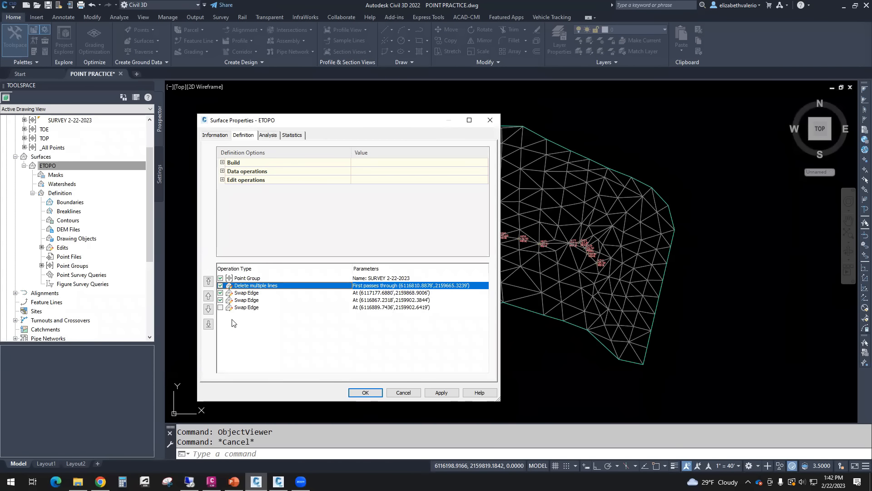
pyautogui.keyDown('shift'); pyautogui.click(242, 308); pyautogui.keyUp('shift')
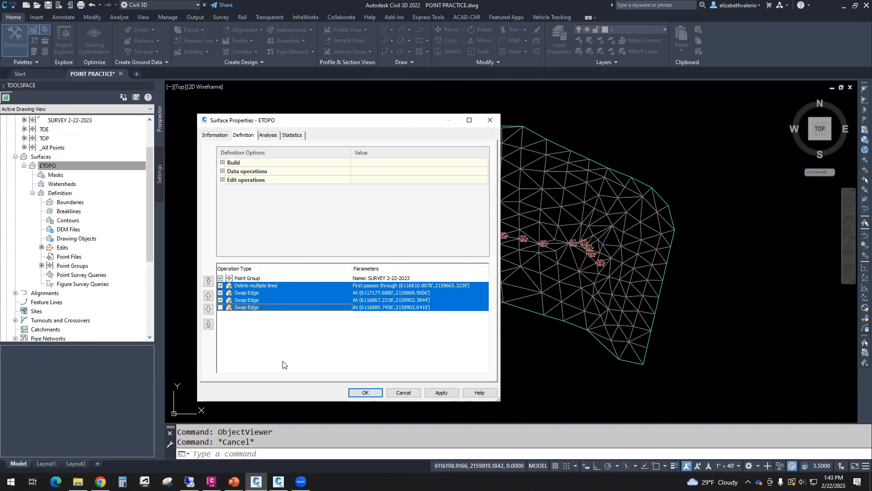
pyautogui.rightClick(296, 298)
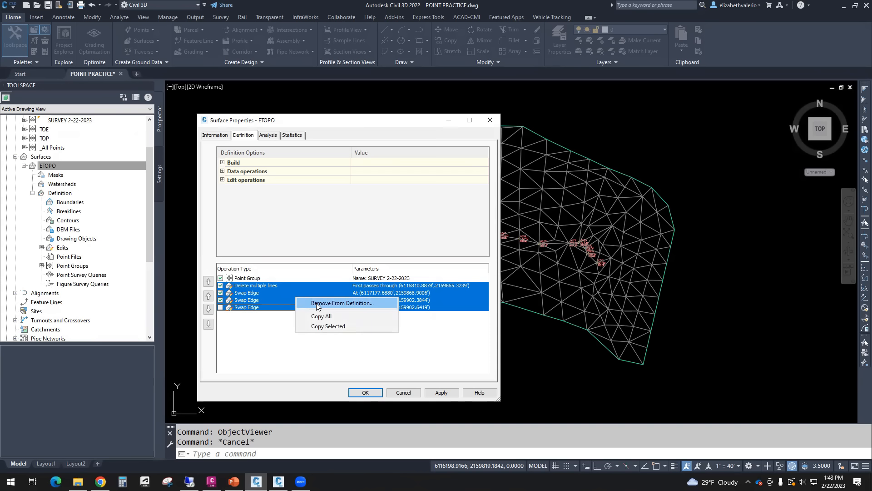
pyautogui.click(317, 305)
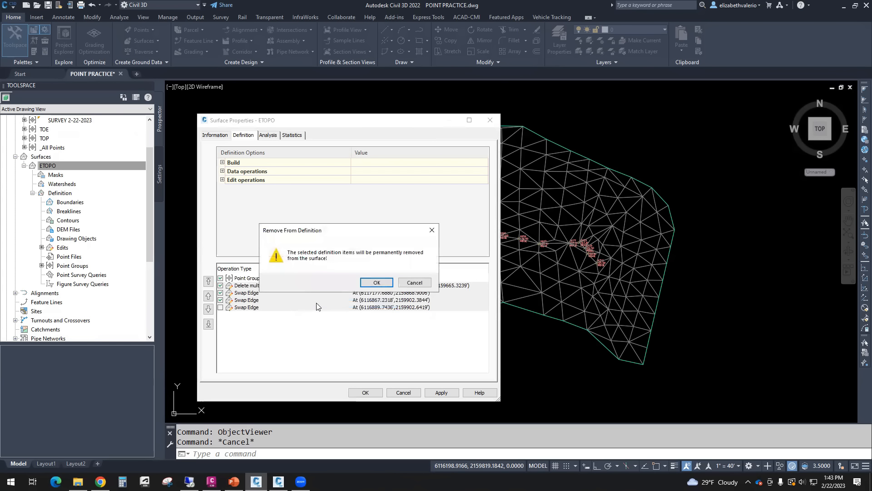
pyautogui.click(377, 283)
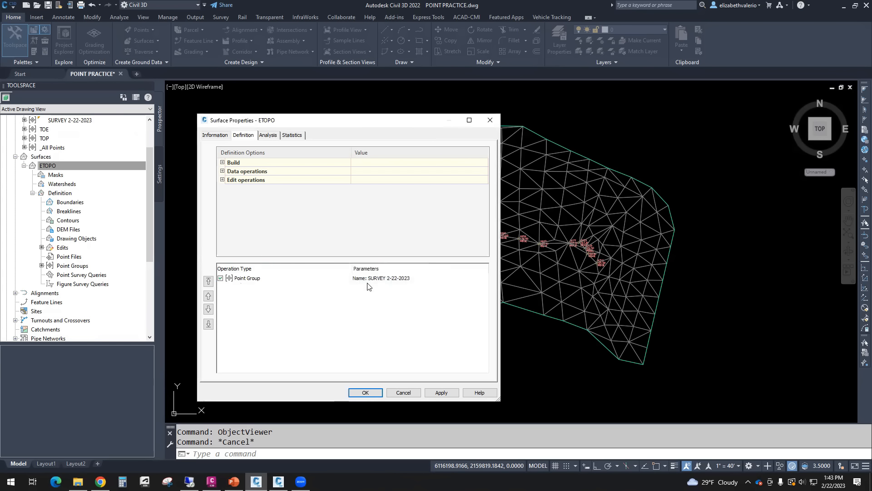
pyautogui.click(364, 392)
pyautogui.click(373, 222)
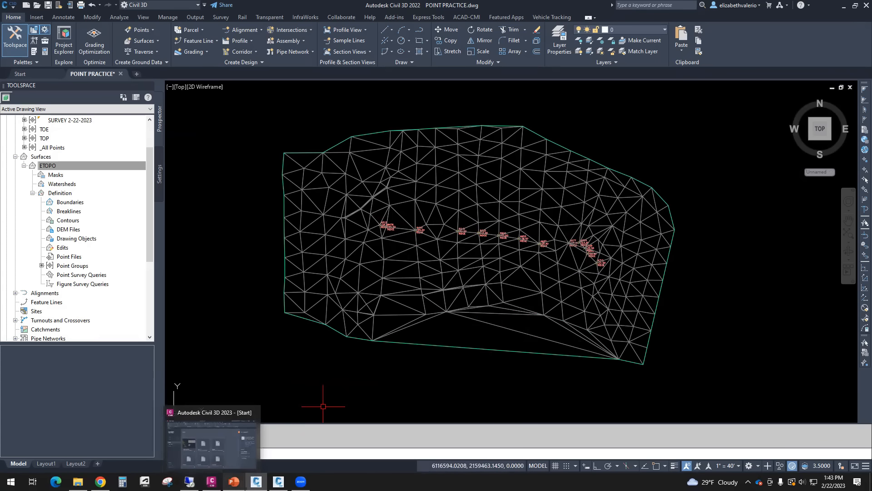
# Switch to the Civil 3D Intro presentation in PowerPoint.
pyautogui.click(234, 482)
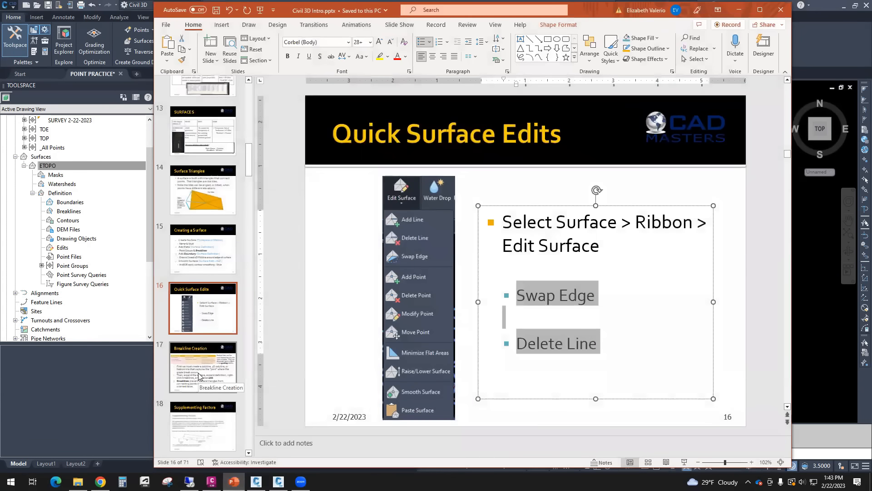